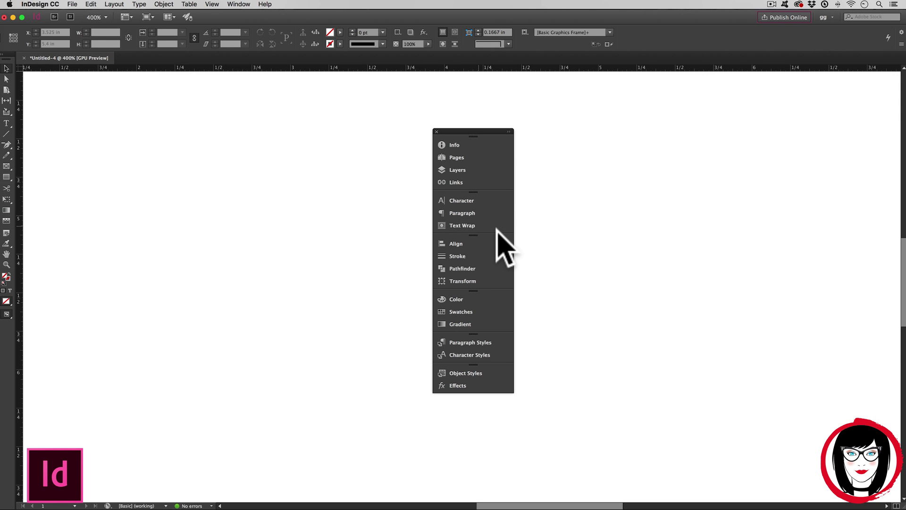
Look through the Character, Paragraph and Text Wrap panels from the dock, then collapse the group.
left_click(457, 197)
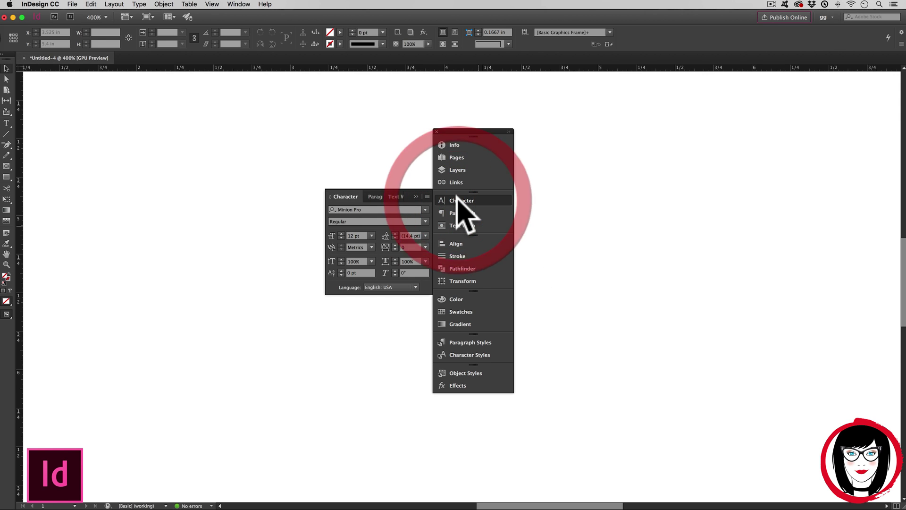
left_click(375, 196)
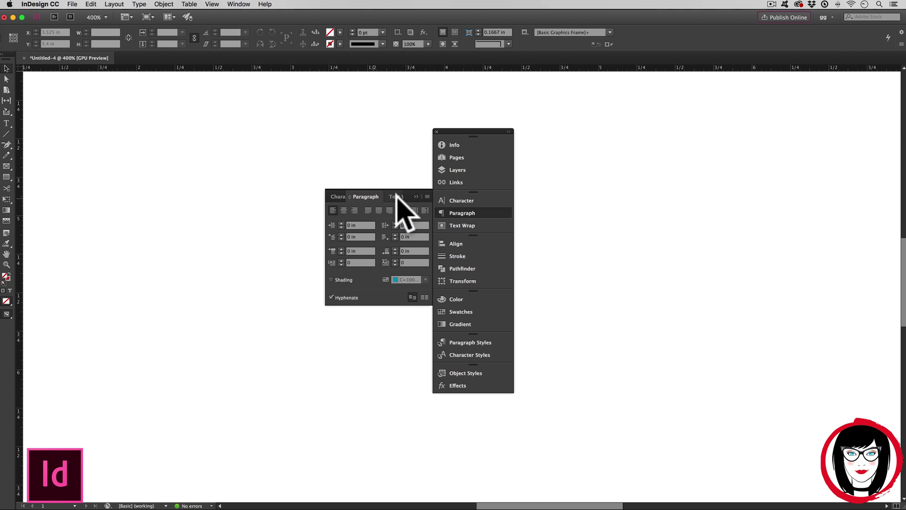
left_click(395, 196)
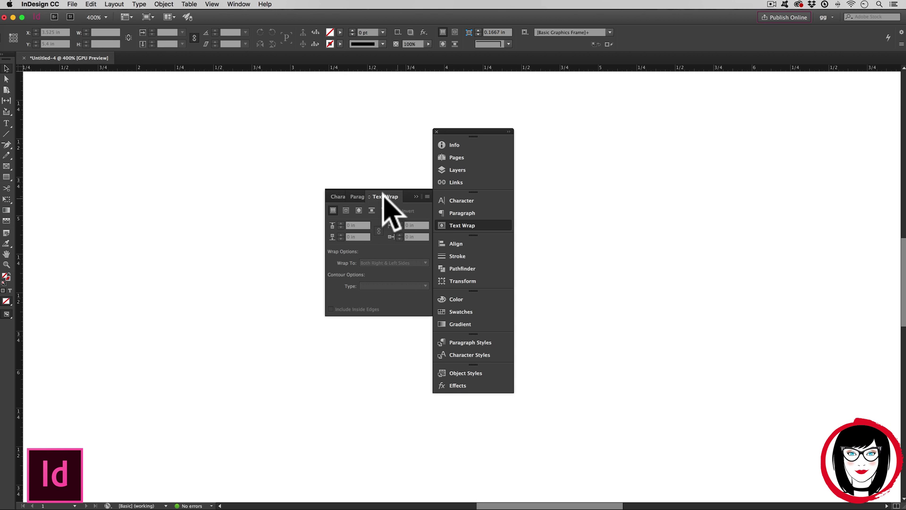
left_click(416, 196)
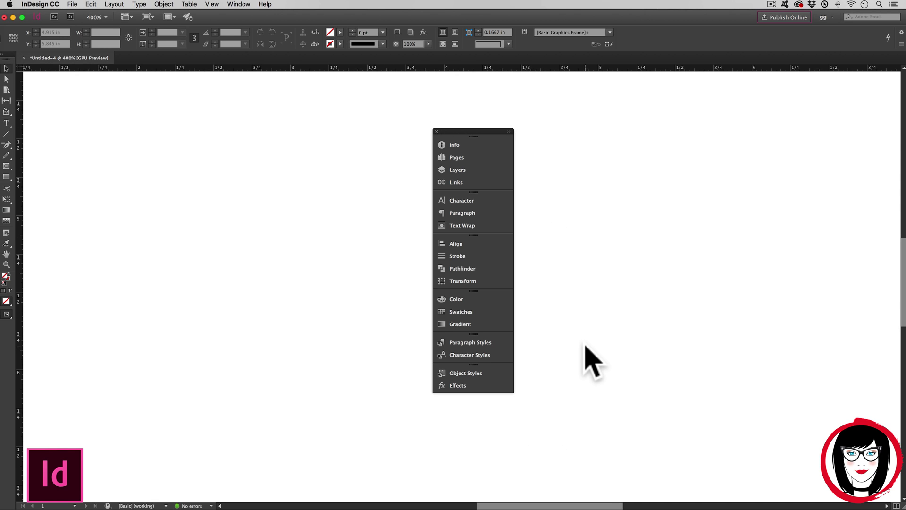
scroll(585, 345, "up", 1)
scroll(585, 345, "up", 1)
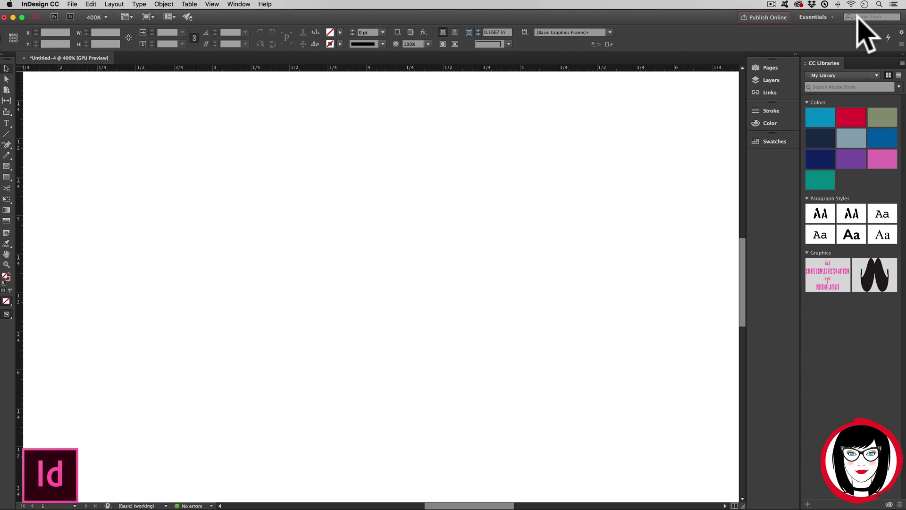
Switch the workspace to Printing and Proofing.
left_click(835, 17)
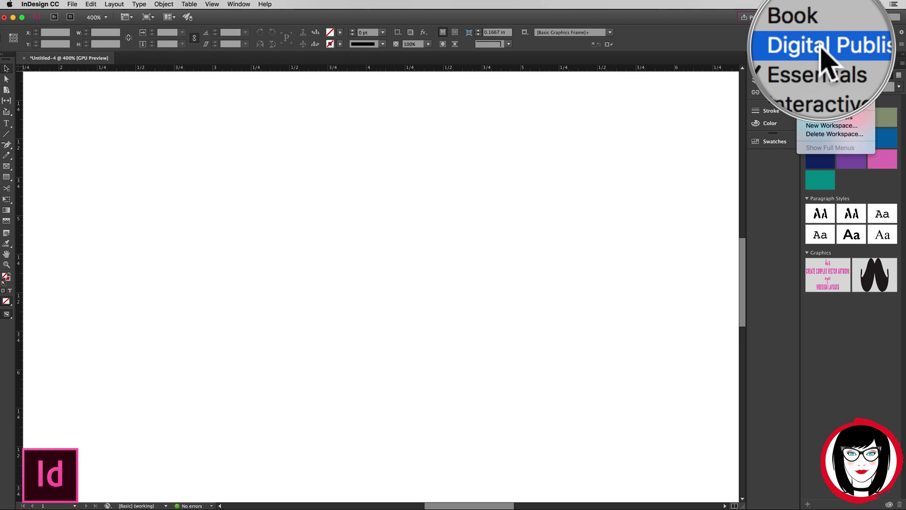
left_click(823, 47)
left_click(831, 17)
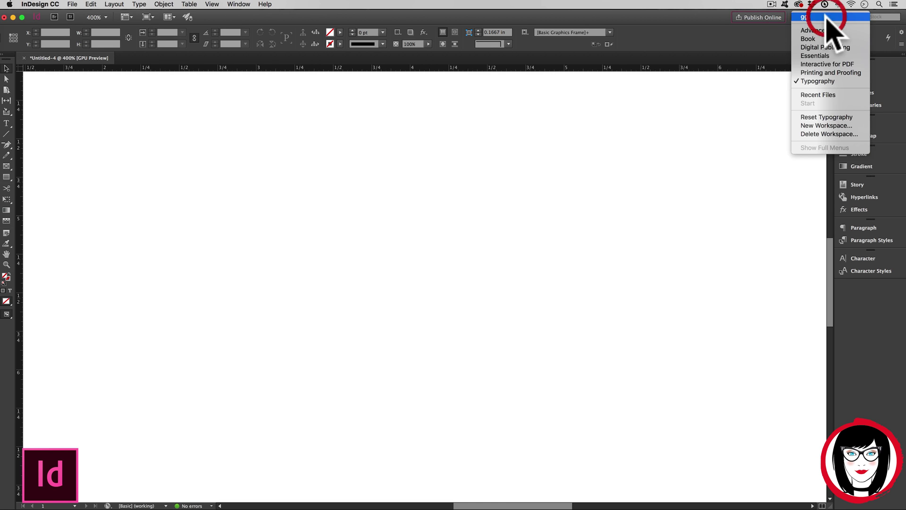
left_click(829, 72)
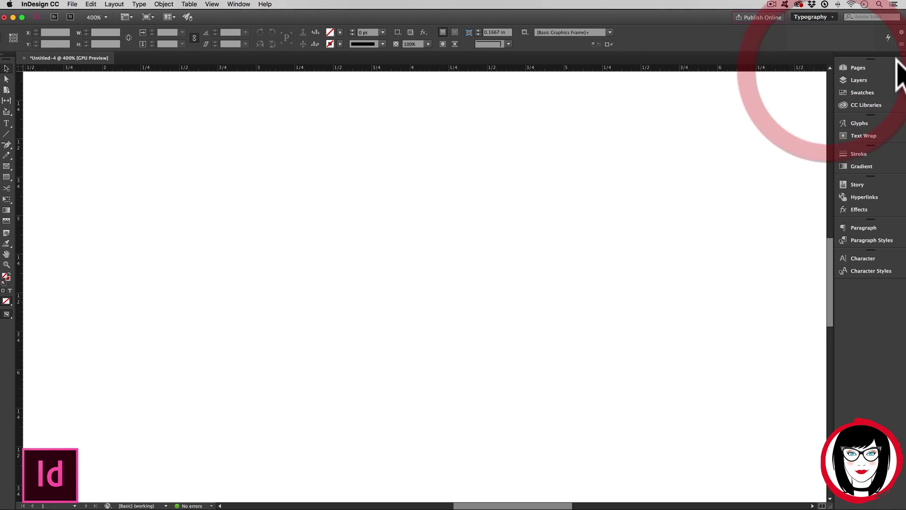
Return to the Essentials workspace, then settle on the Typography workspace.
left_click(824, 17)
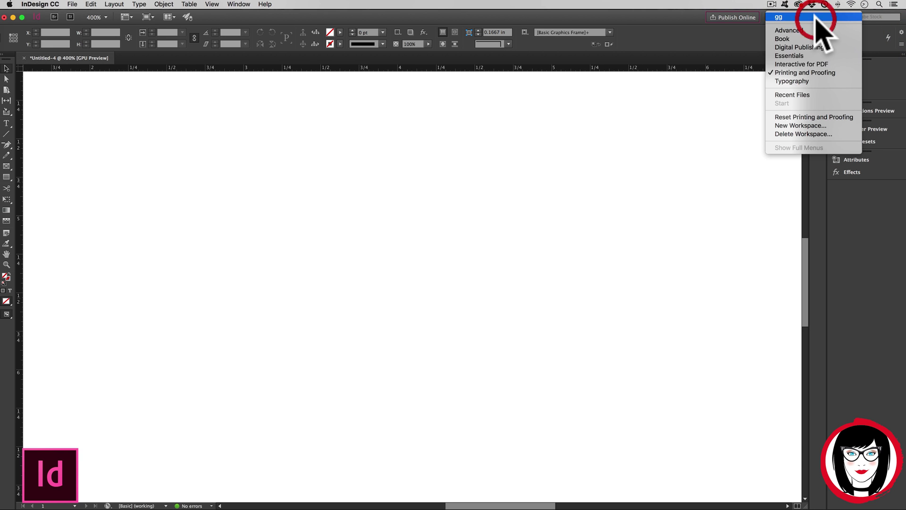
left_click(808, 56)
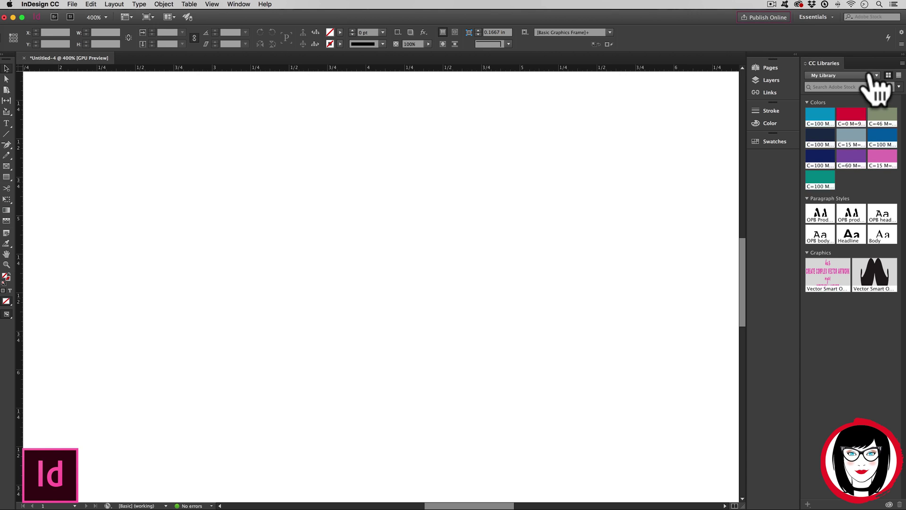
left_click(820, 19)
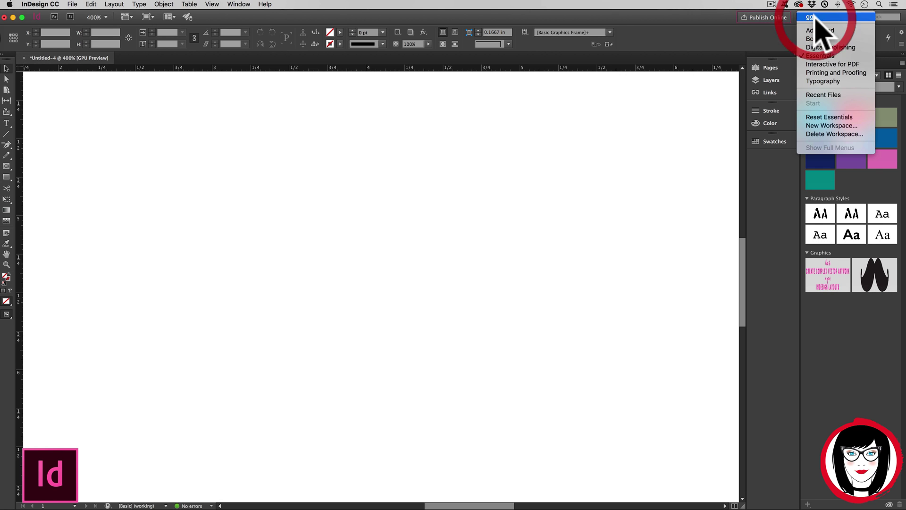
left_click(824, 78)
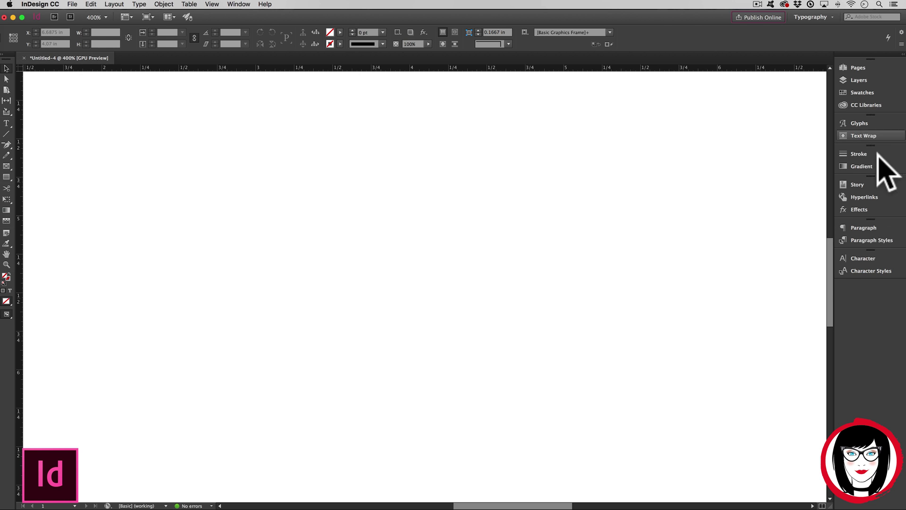
Try the Digital Publishing and Printing and Proofing workspaces, then choose Book.
left_click(824, 17)
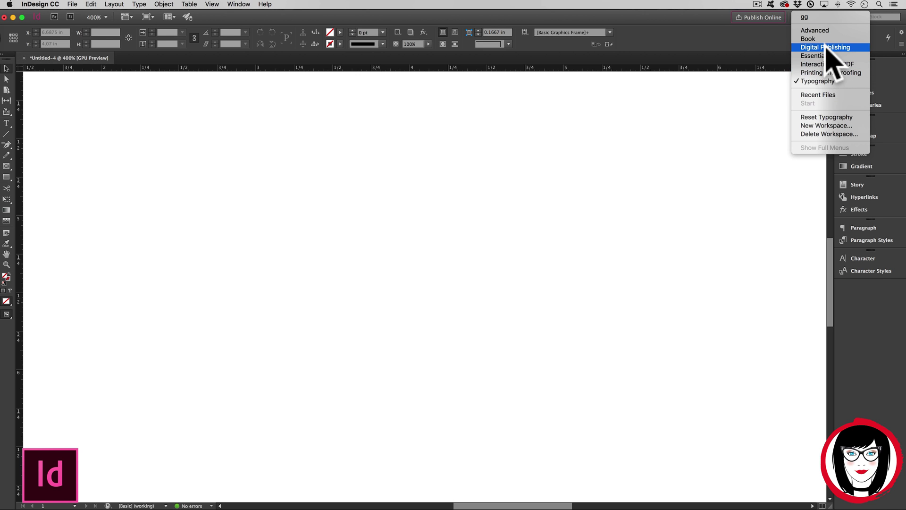
left_click(826, 47)
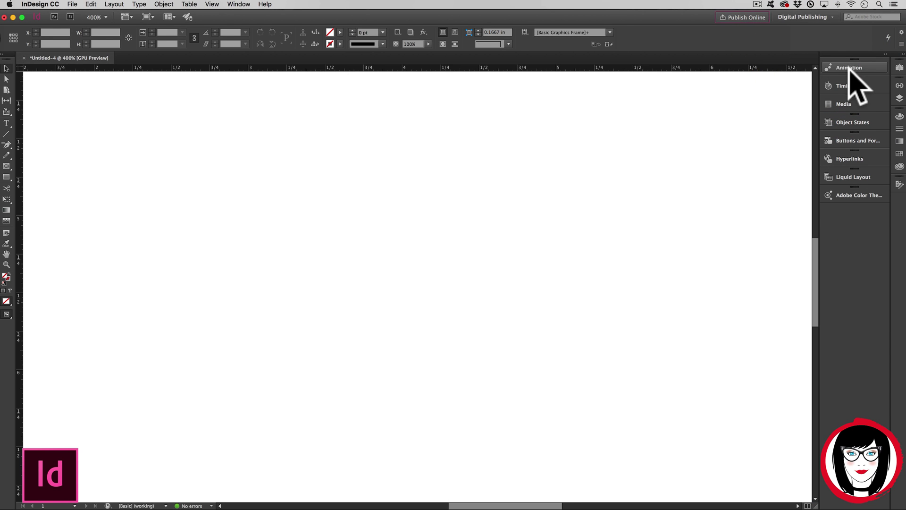
left_click(820, 18)
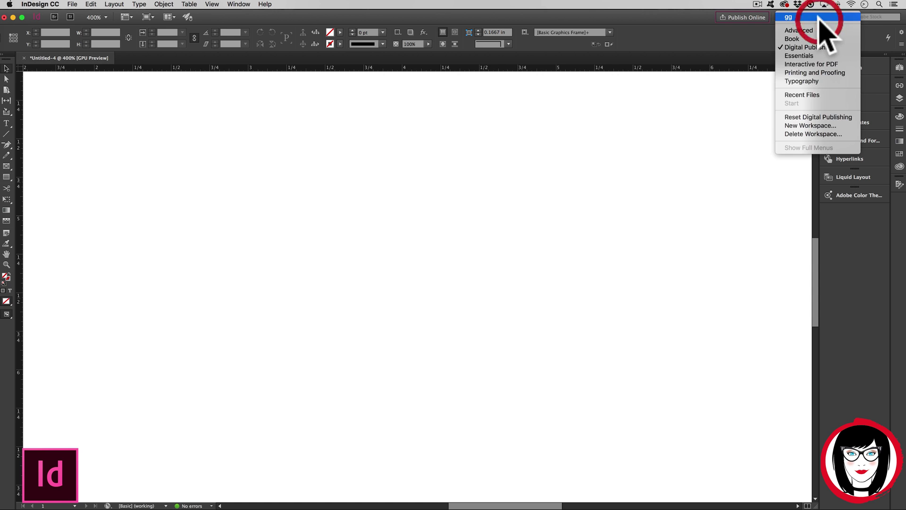
left_click(816, 72)
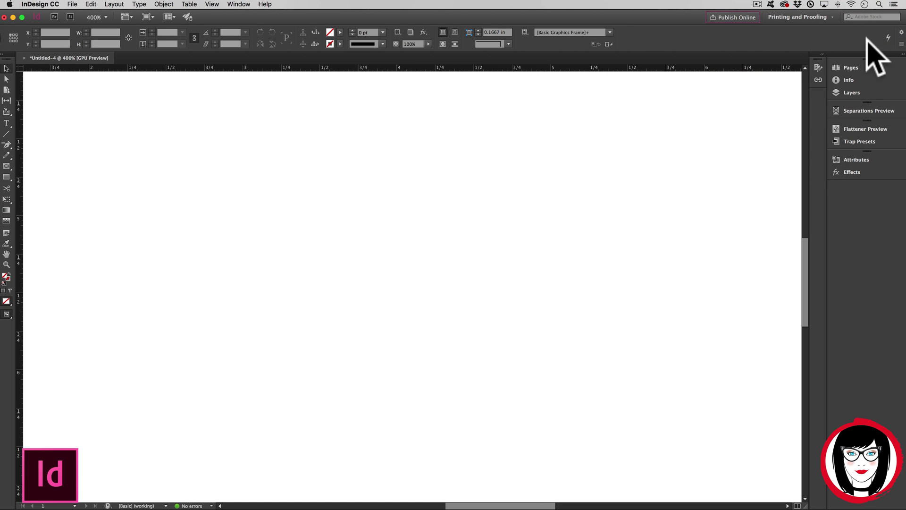
left_click(807, 18)
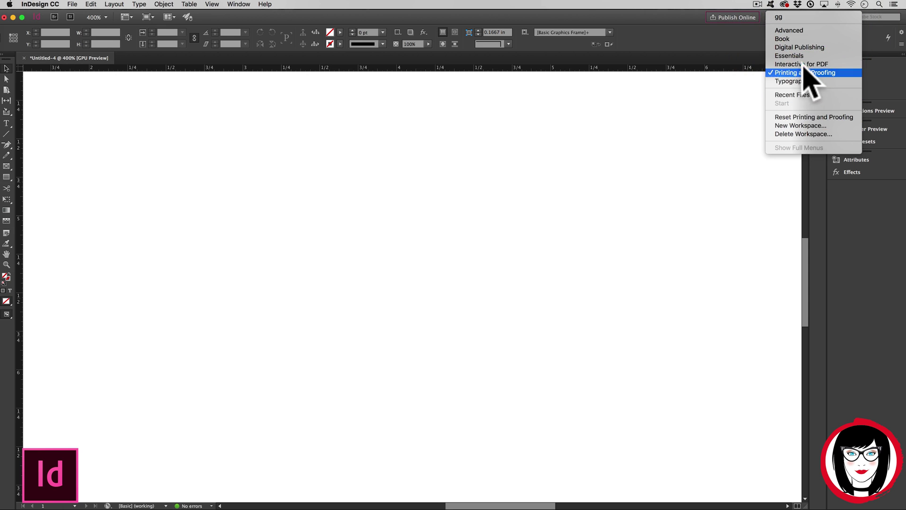
left_click(800, 39)
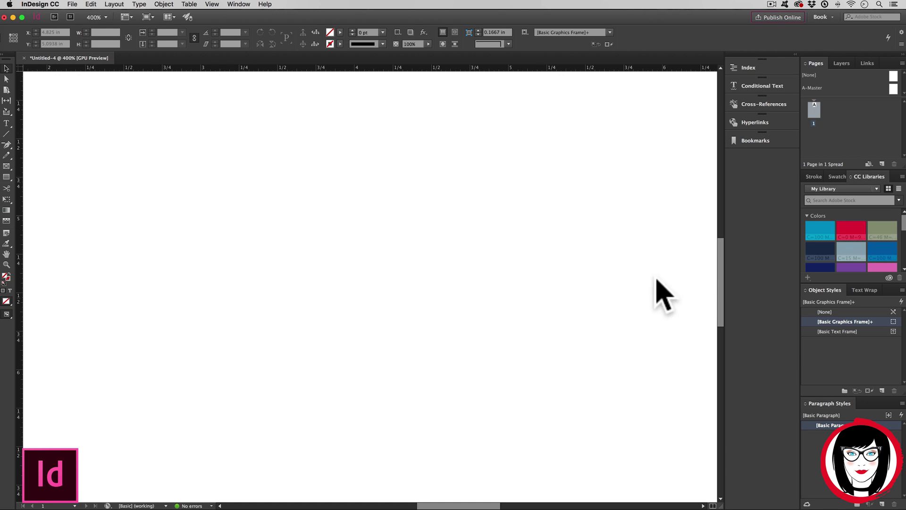
mouse_move(801, 320)
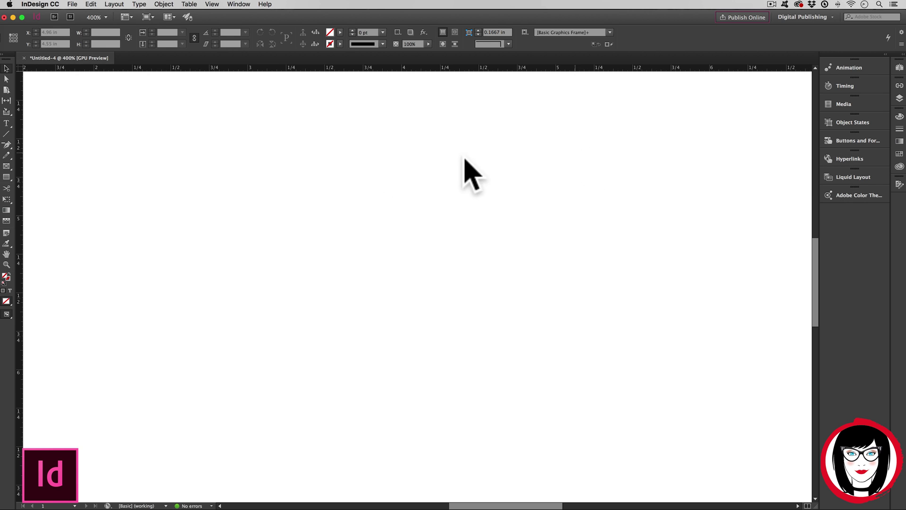
Load the custom gg workspace with Ctrl+Shift+1.
key("ctrl+shift+1")
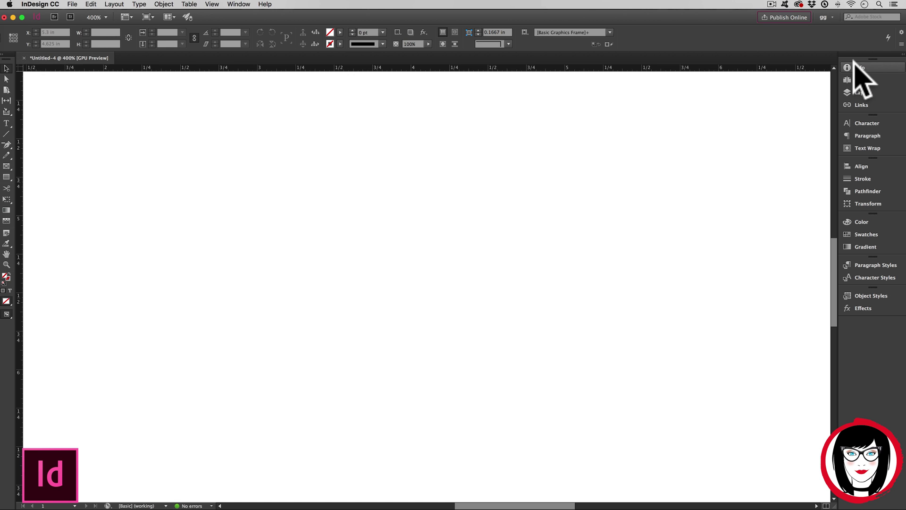
Shrink the gg dock to icons and toggle the Tools panel between two columns and one column.
left_click_drag(832, 97, 890, 105)
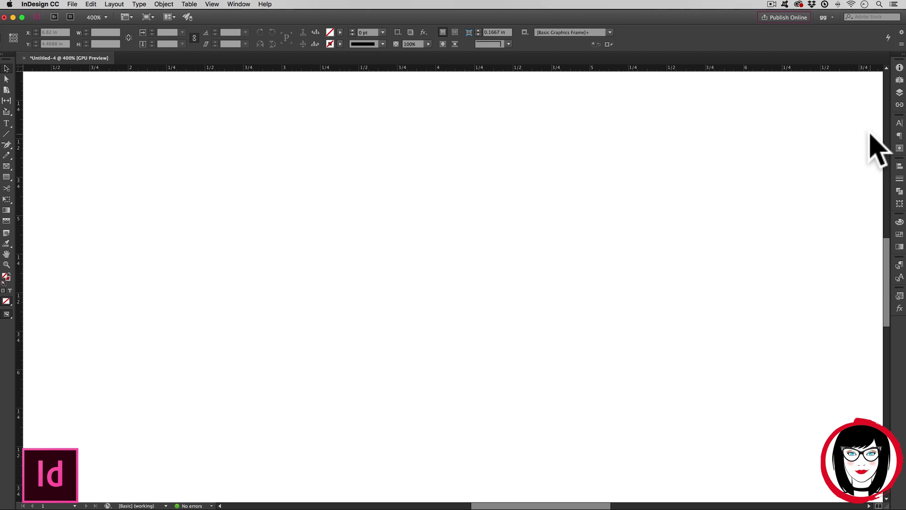
left_click(898, 53)
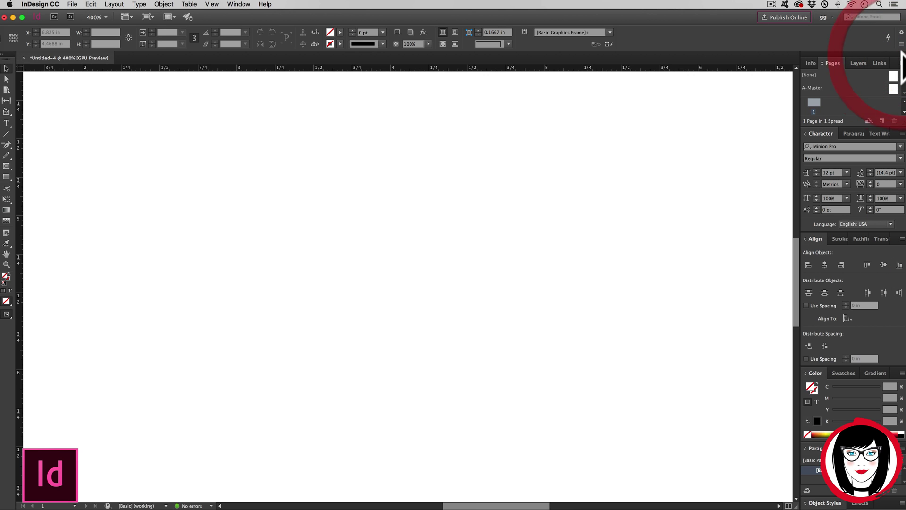
left_click(5, 55)
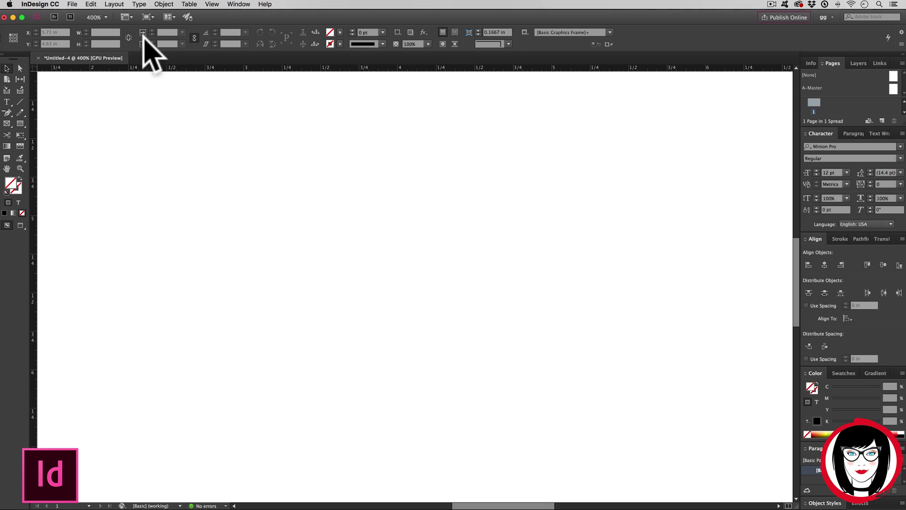
left_click(5, 55)
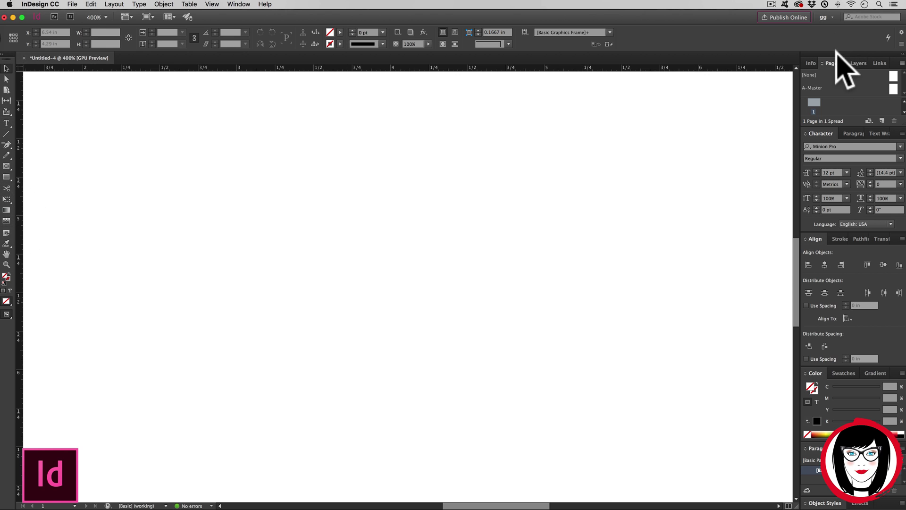
left_click(901, 55)
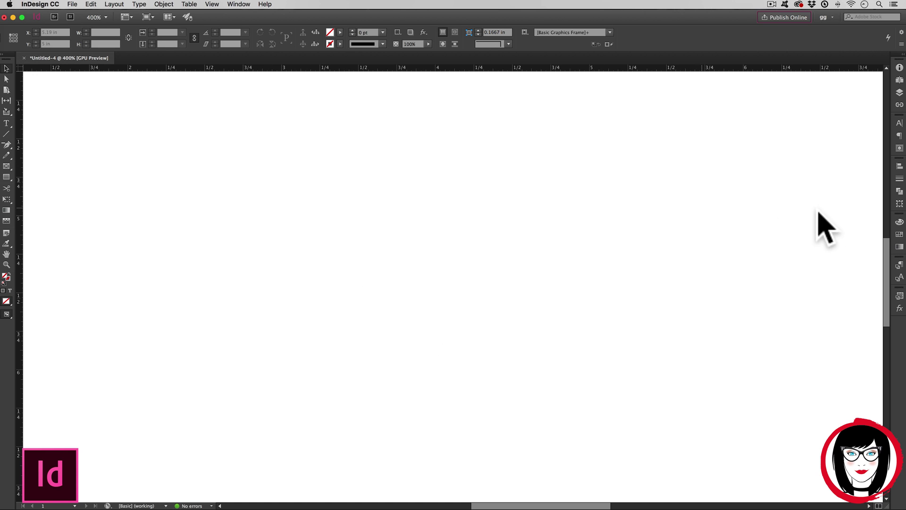
Float the icon dock over the page and widen it so panel names appear.
left_click_drag(861, 56, 704, 34)
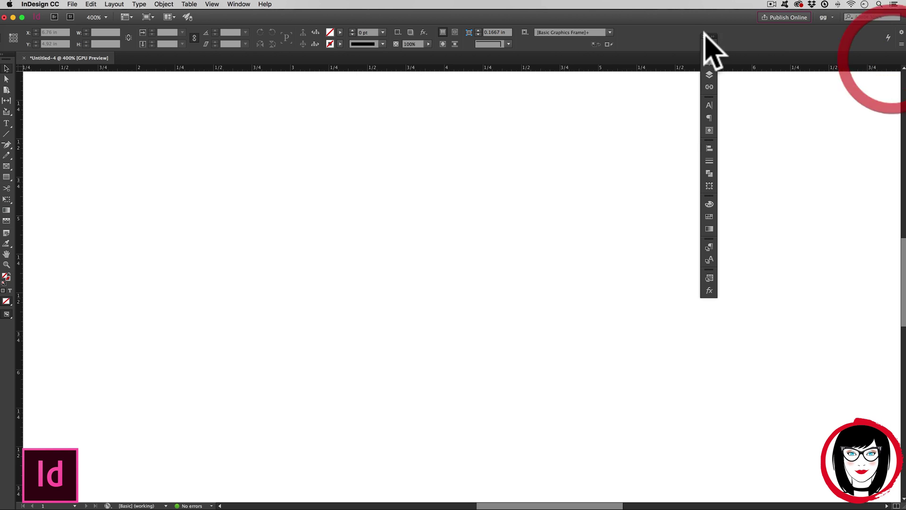
left_click(712, 37)
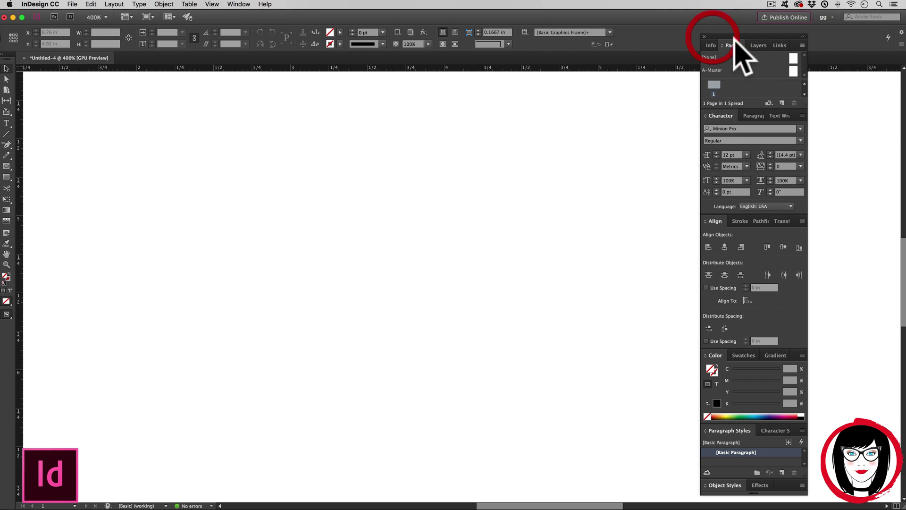
left_click_drag(756, 31, 685, 32)
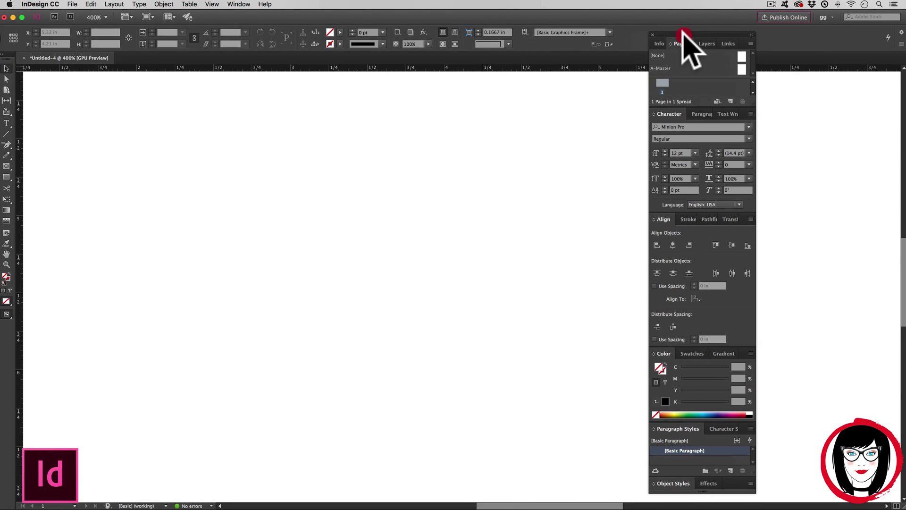
left_click(751, 34)
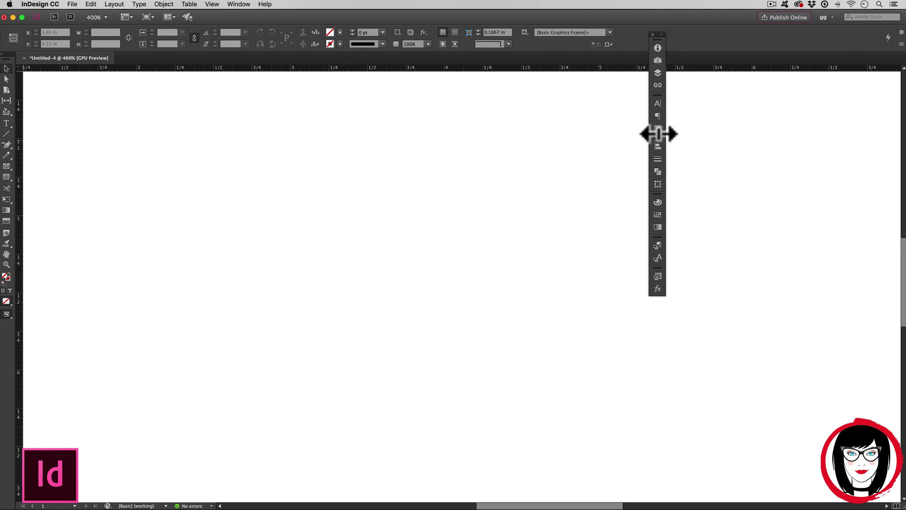
left_click_drag(664, 135, 722, 137)
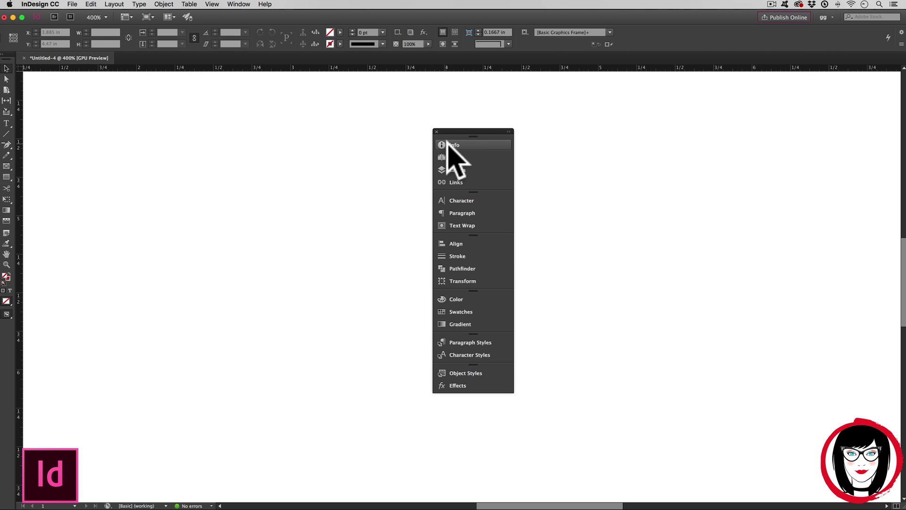
Open the Info group and flip through its Pages, Layers and Links tabs, then close it.
left_click(464, 144)
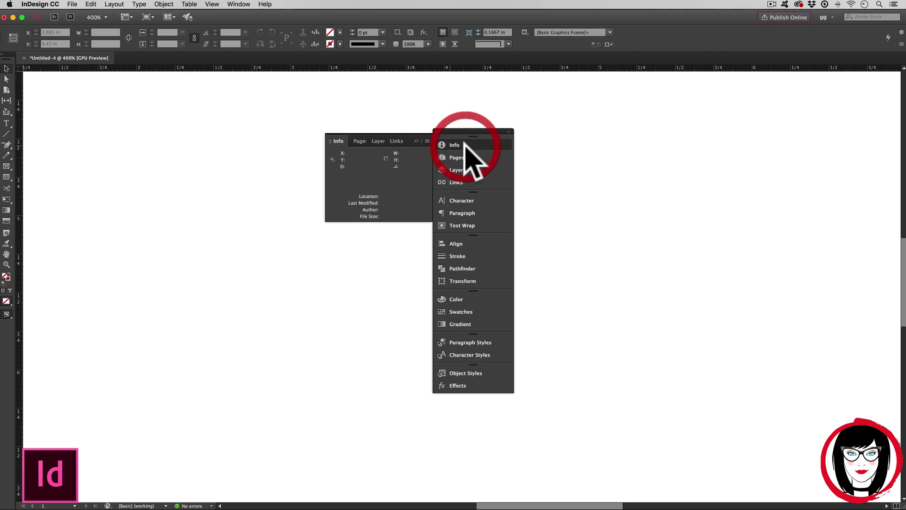
left_click(359, 141)
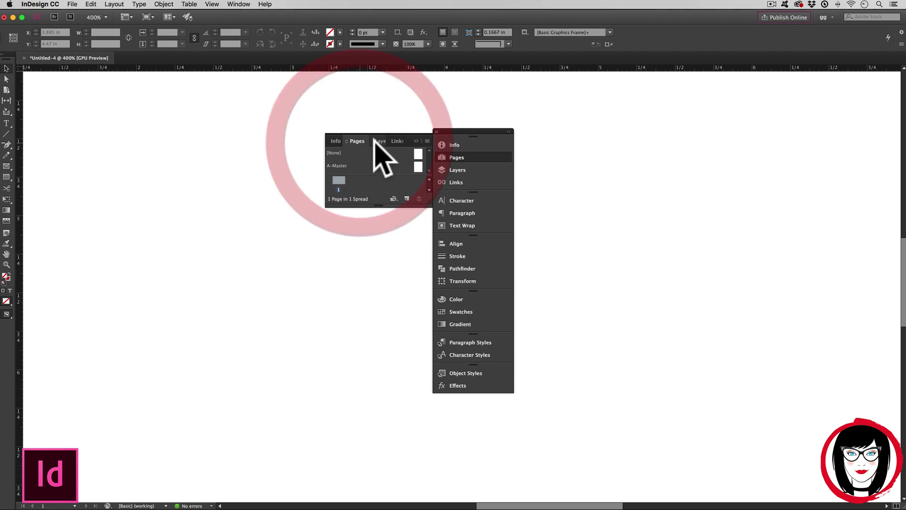
left_click(377, 141)
left_click(396, 140)
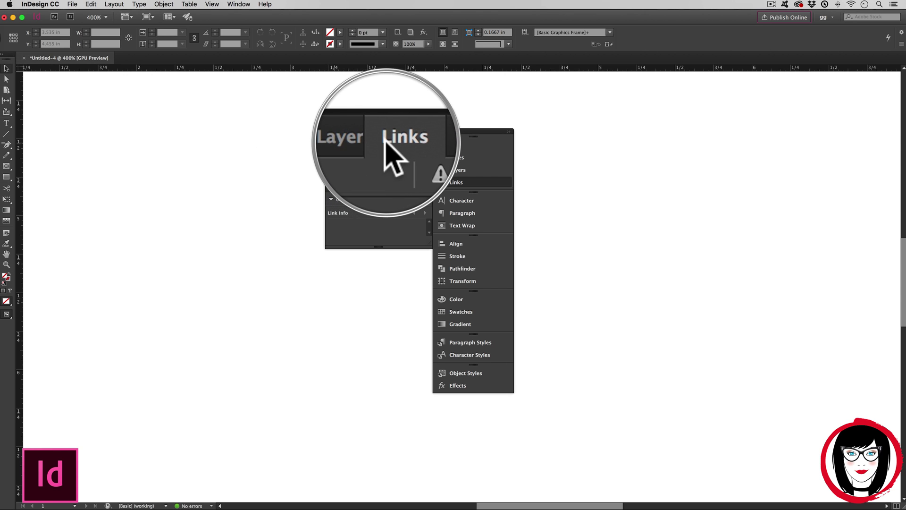
left_click(396, 140)
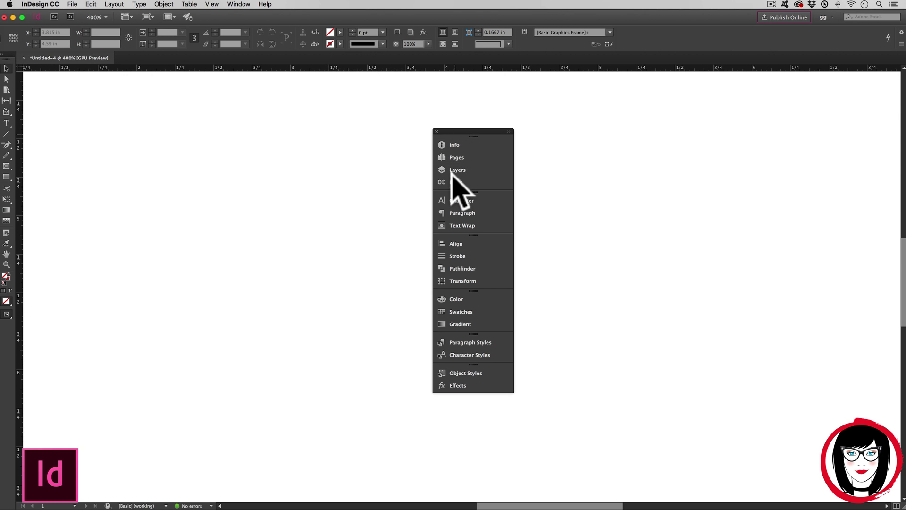
Open and close the Info and Pages panels, then open the Layers panel.
left_click(455, 144)
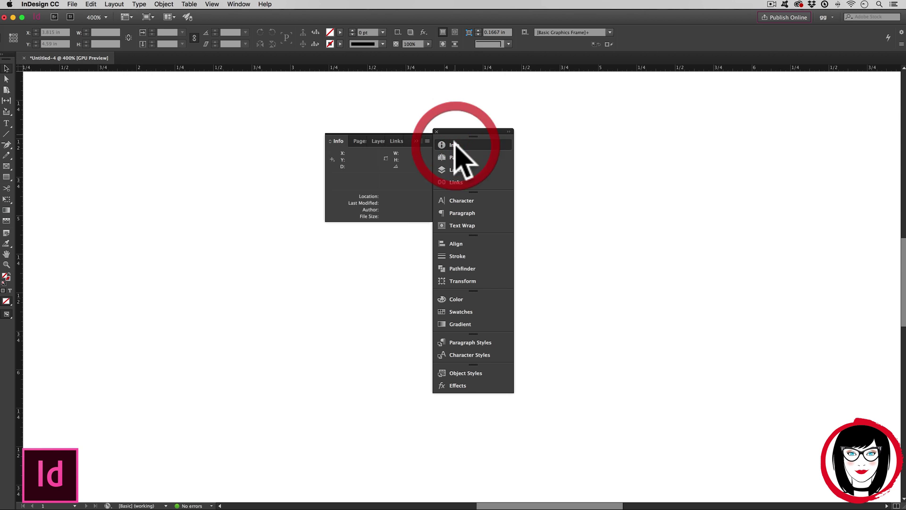
left_click(339, 138)
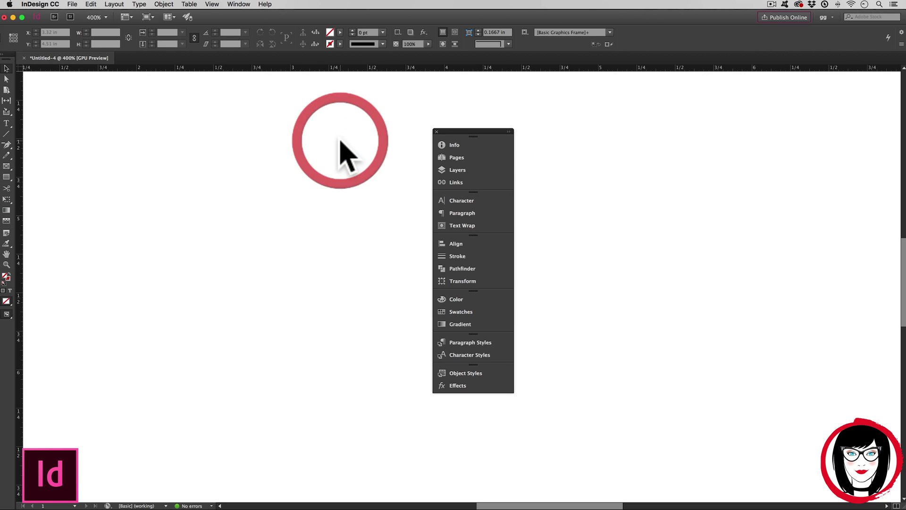
left_click(463, 156)
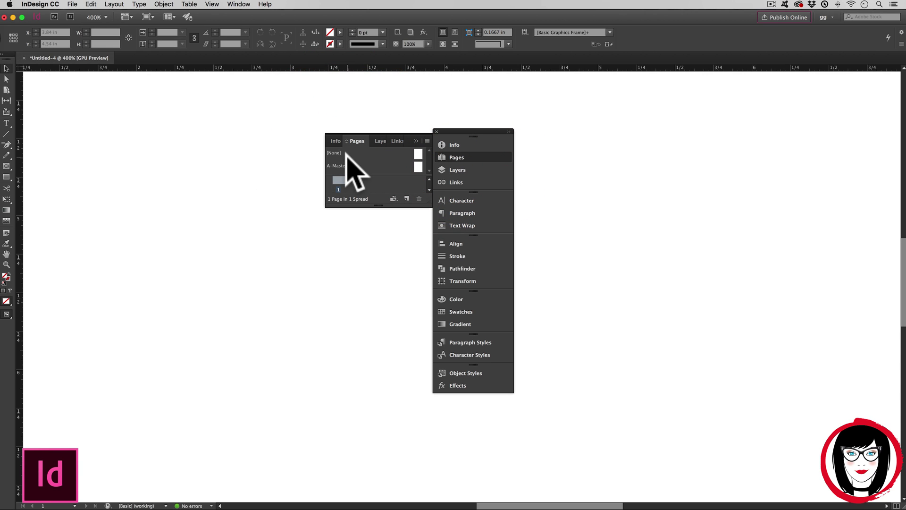
left_click(354, 140)
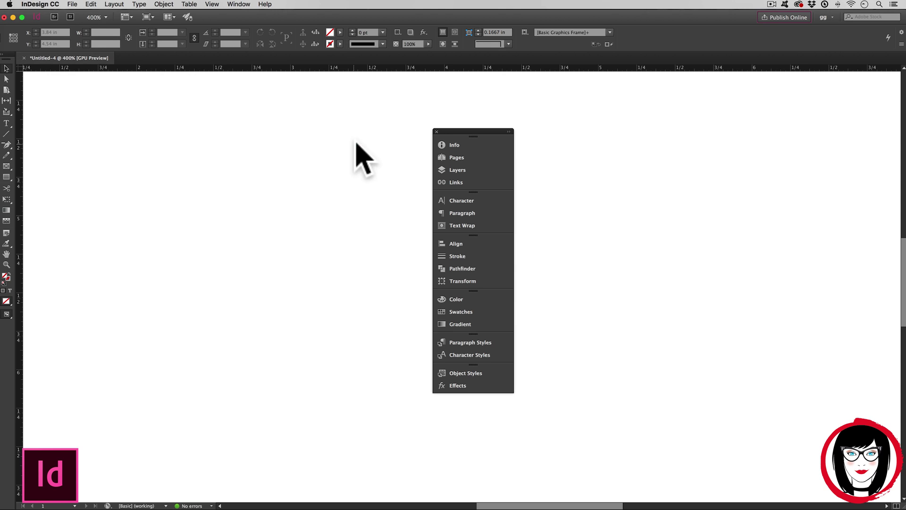
left_click(473, 171)
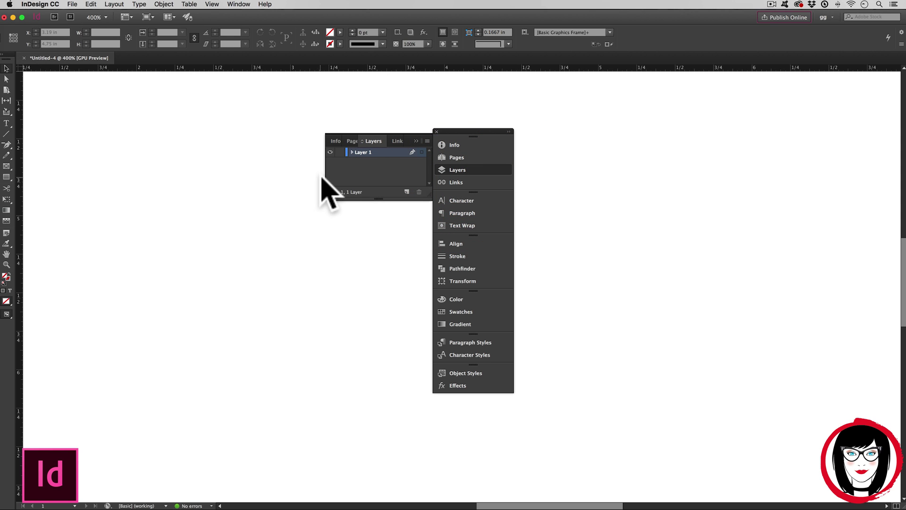
Drag the Layers panel's bottom edge down to lengthen it, then collapse it into the dock.
left_click(373, 142)
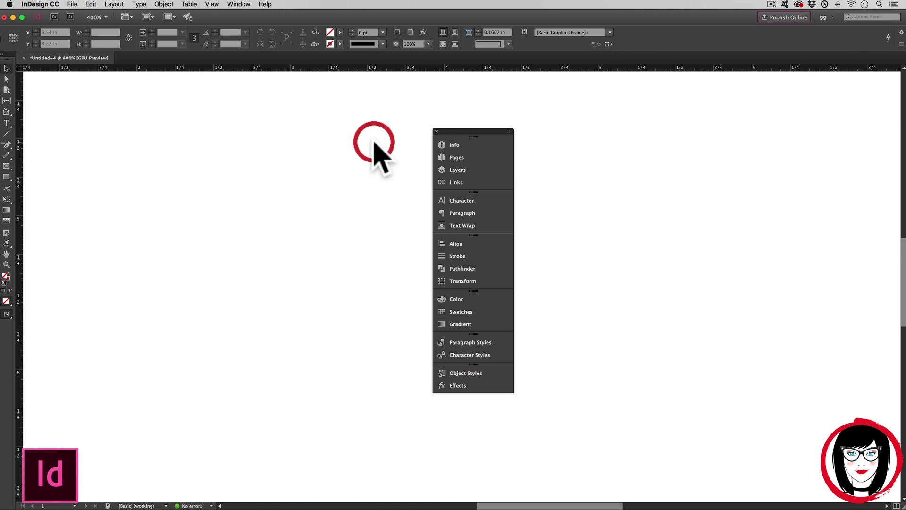
left_click(464, 171)
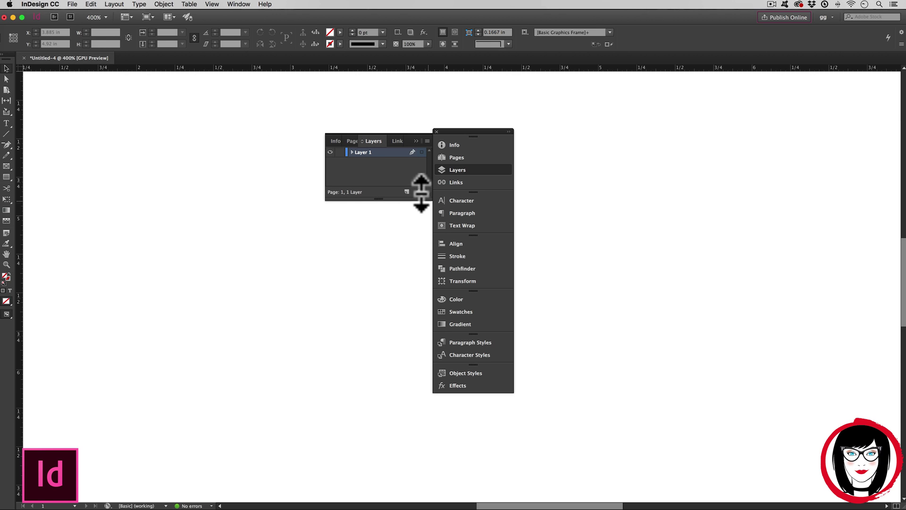
left_click_drag(422, 194, 417, 412)
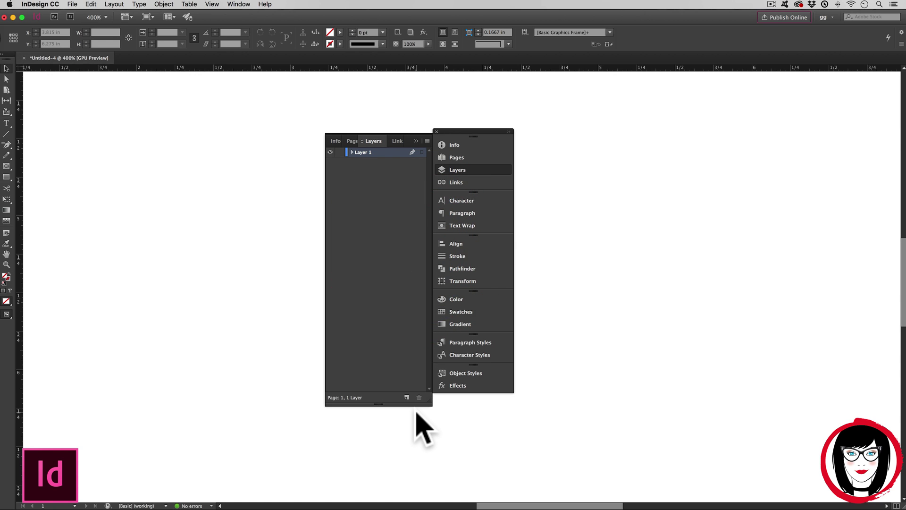
left_click(373, 142)
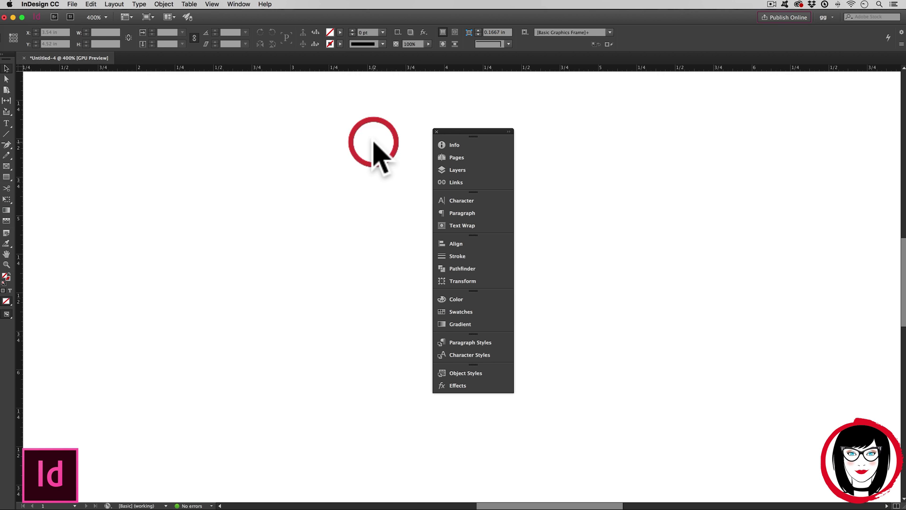
left_click(457, 170)
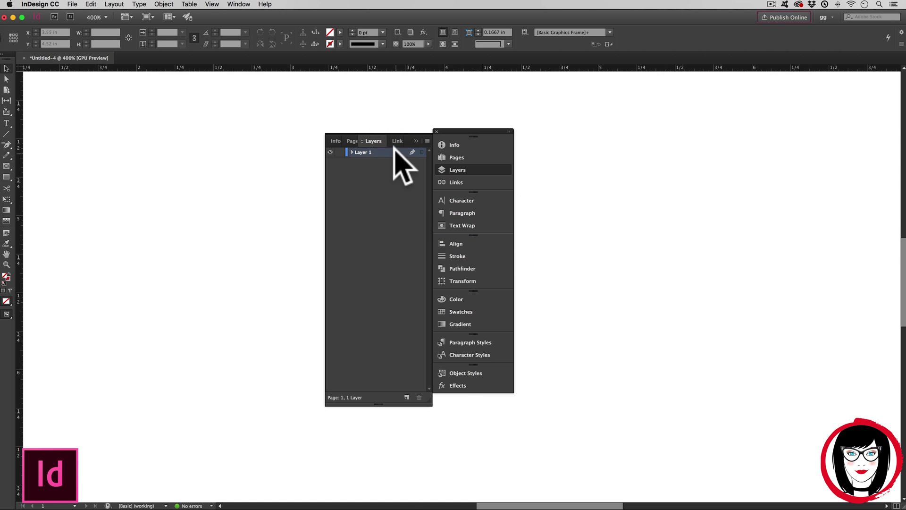
left_click(373, 142)
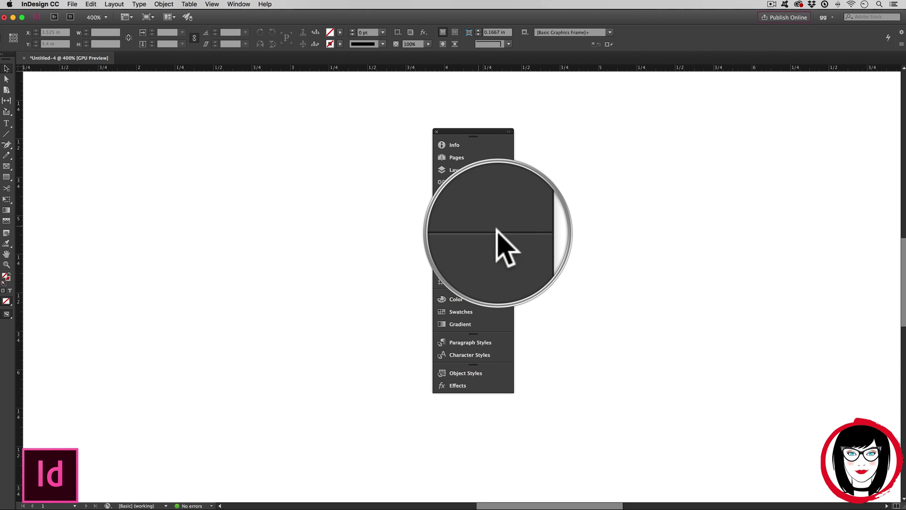
left_click(456, 198)
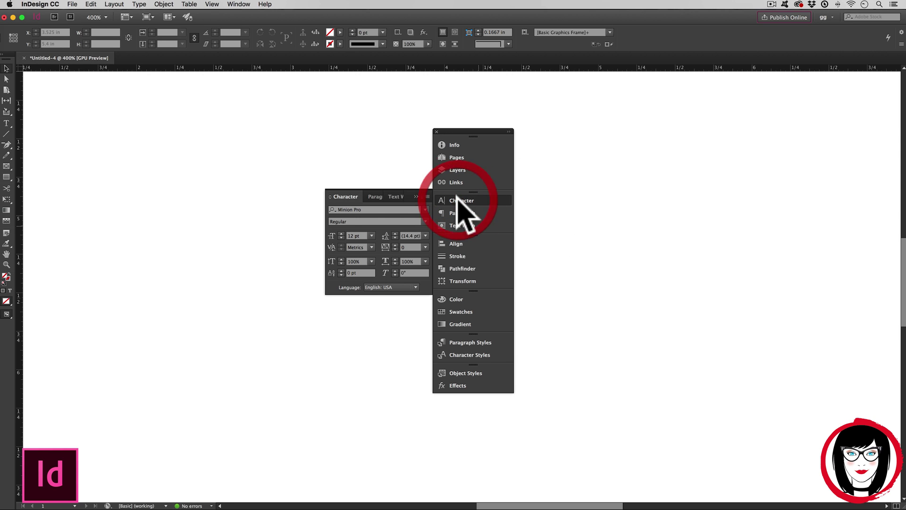
left_click(373, 197)
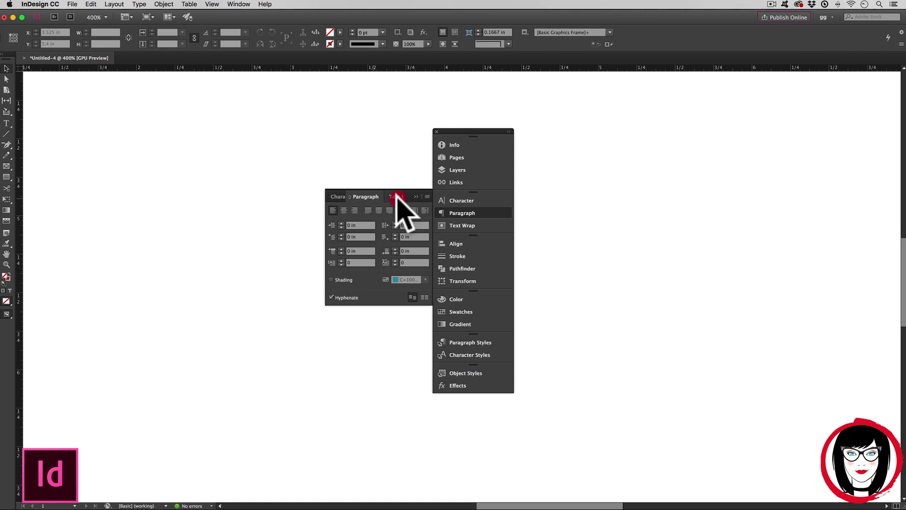
left_click(396, 197)
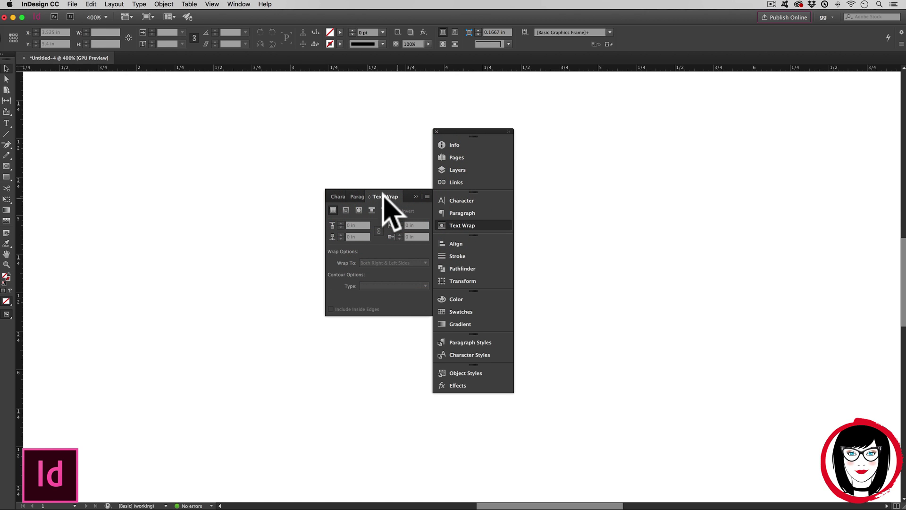
left_click(462, 226)
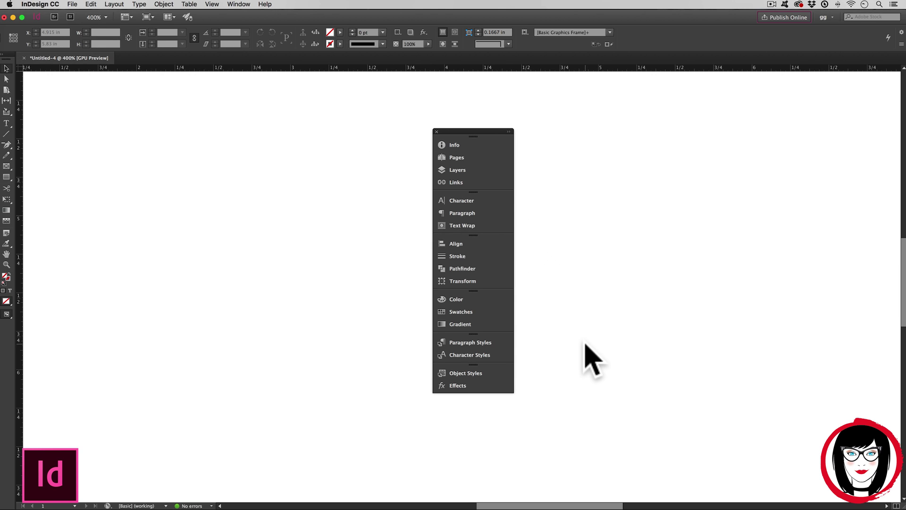
scroll(586, 344, "down", 1)
scroll(586, 345, "right", 1)
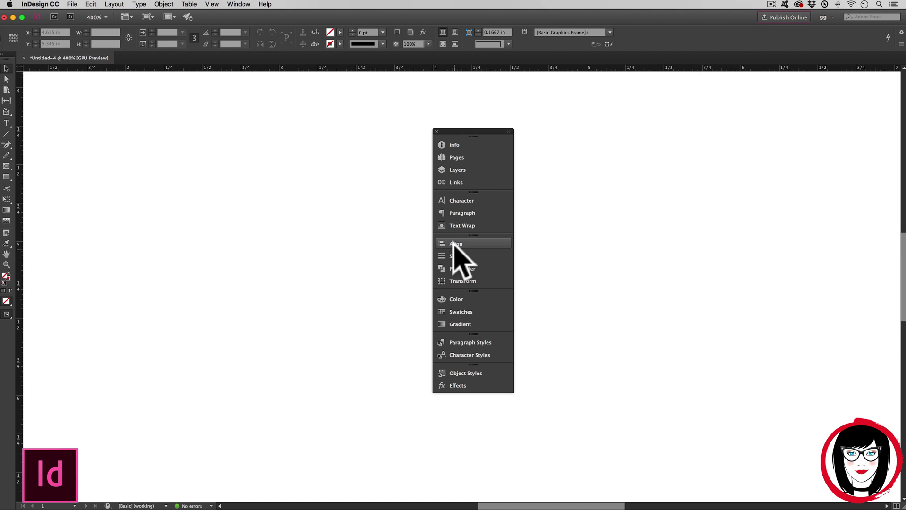
Open the Stroke group and move through its Stroke, Pathfinder and Align tabs.
left_click(459, 256)
left_click(358, 239)
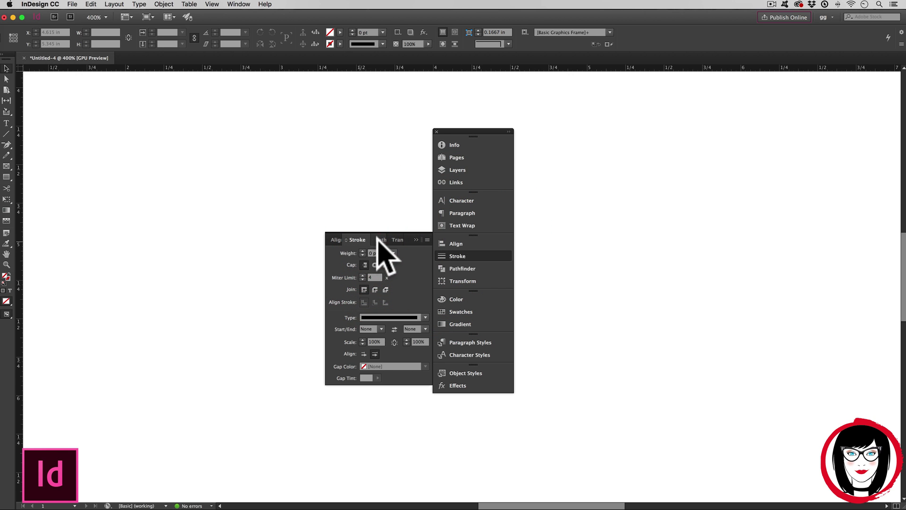
left_click(380, 239)
left_click(407, 239)
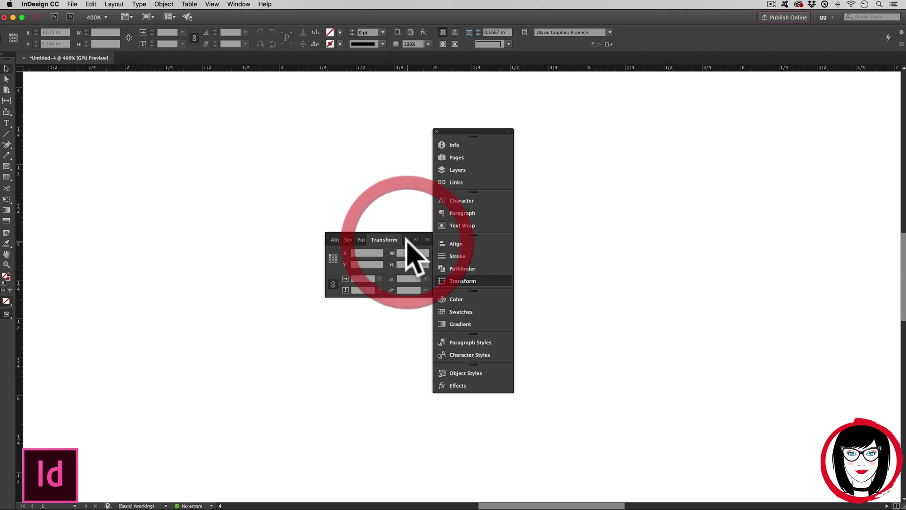
left_click(337, 239)
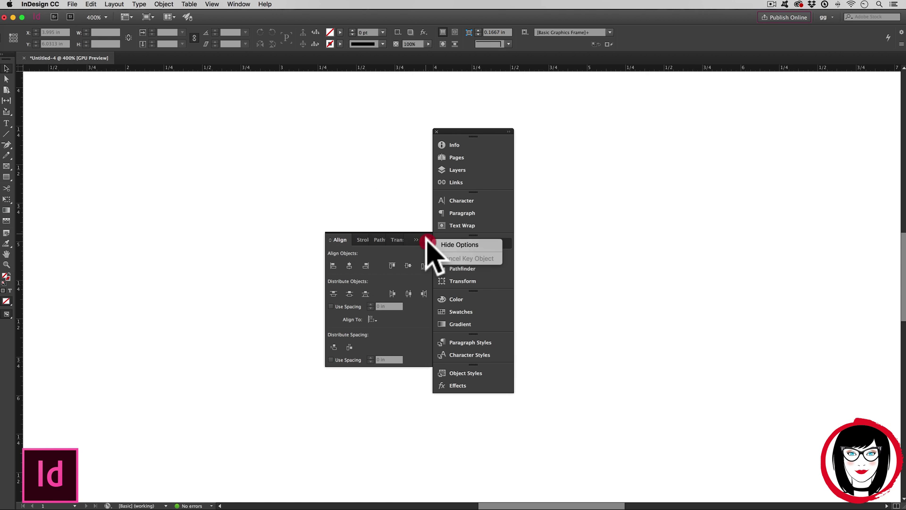
Hide and then show the Align panel's options, then collapse the Align group.
left_click(429, 244)
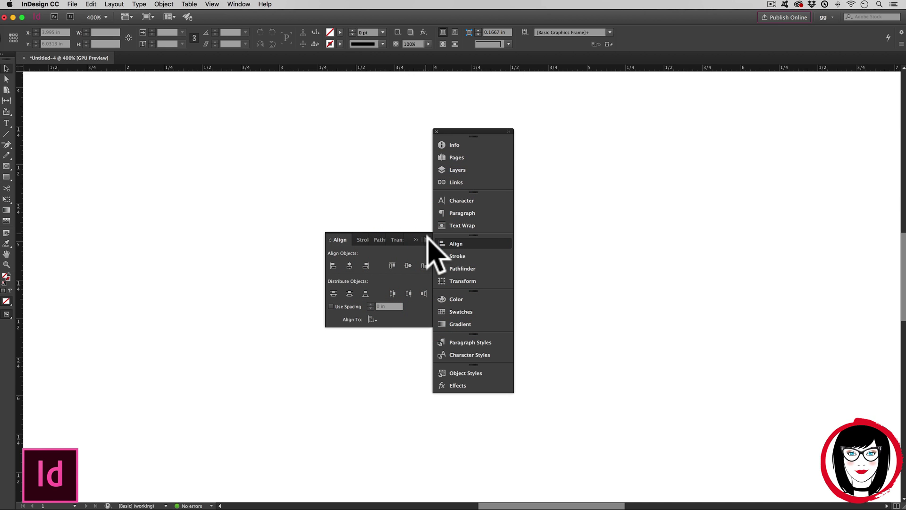
left_click(428, 239)
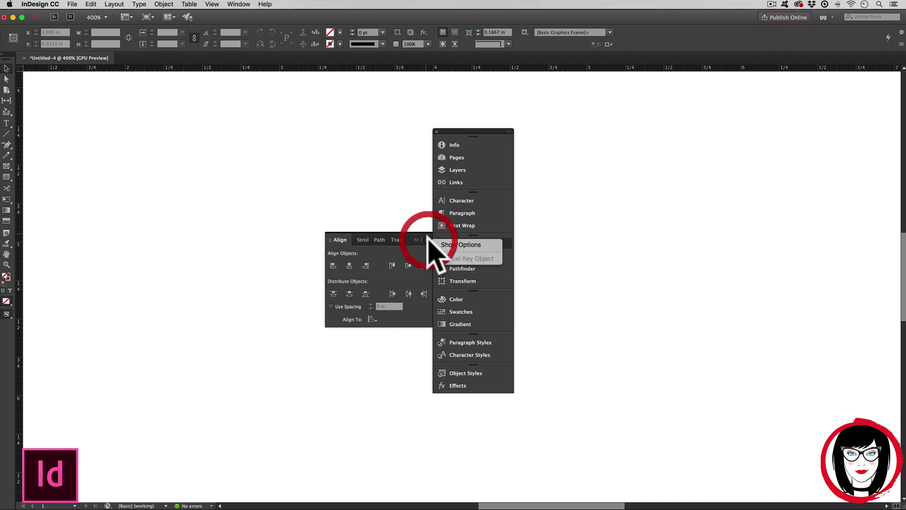
left_click(460, 245)
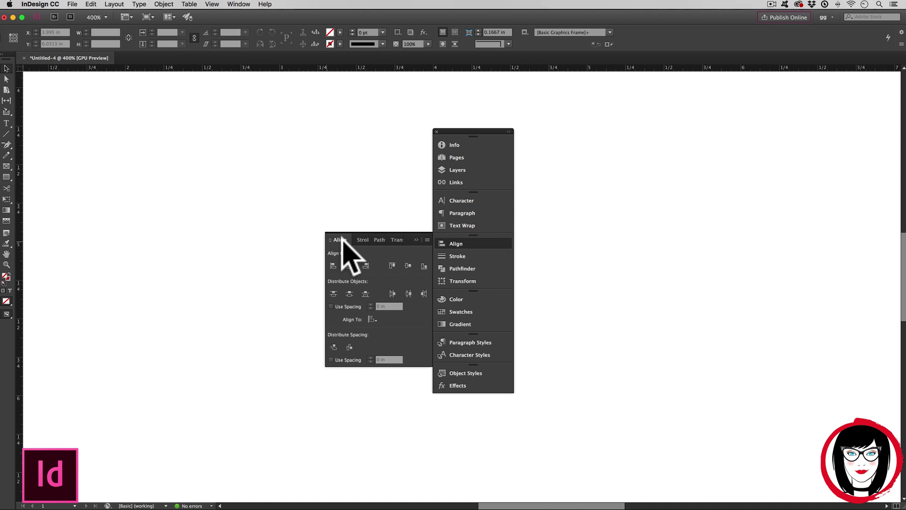
left_click(461, 243)
left_click(341, 239)
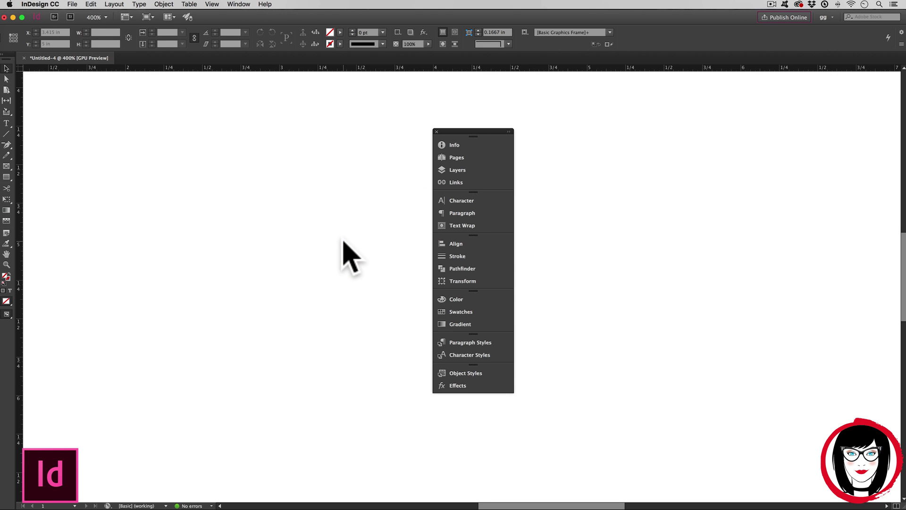
left_click(458, 324)
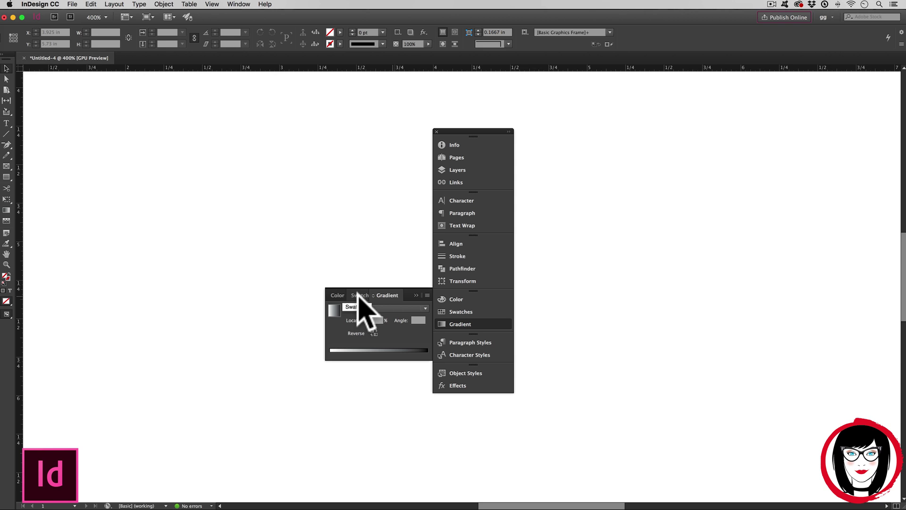
left_click(358, 294)
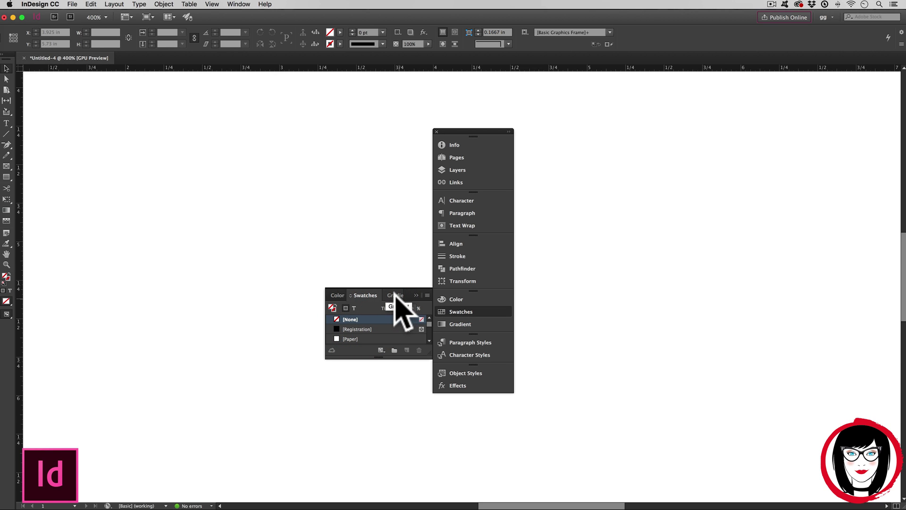
left_click(395, 296)
left_click_drag(393, 297, 347, 371)
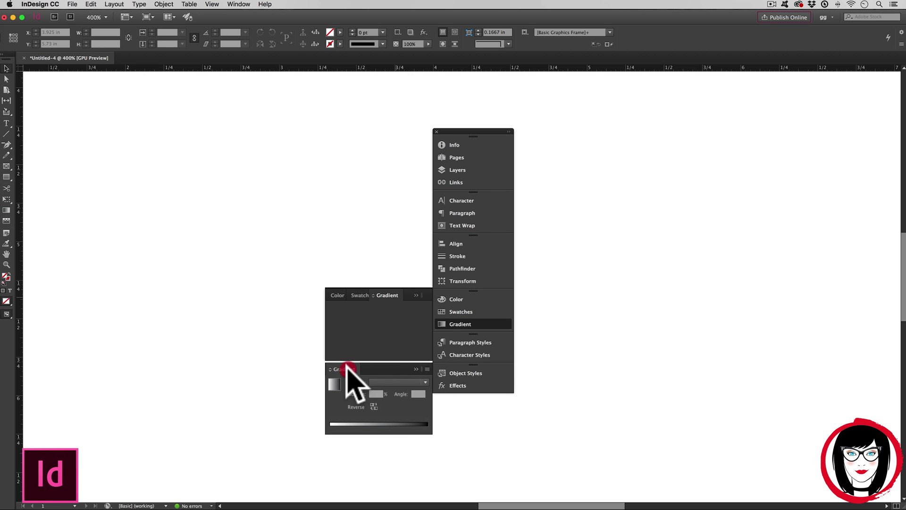
left_click(336, 296)
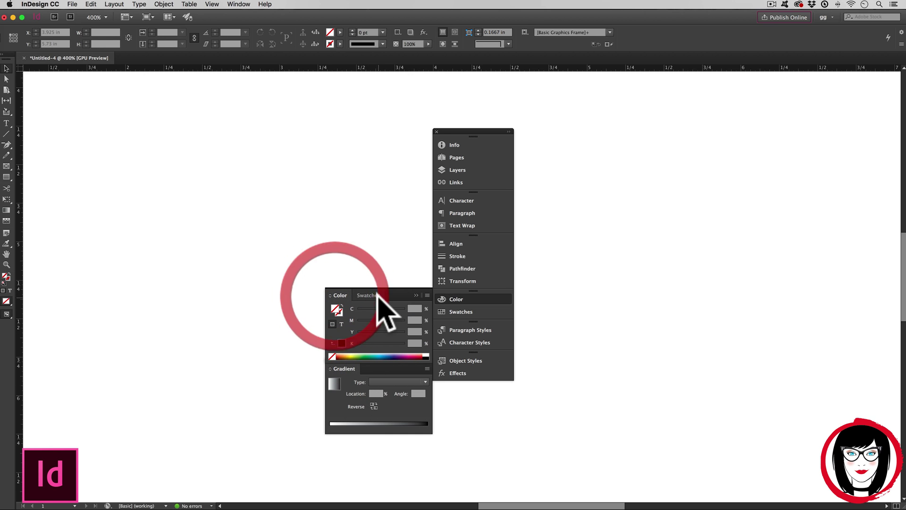
left_click(351, 295)
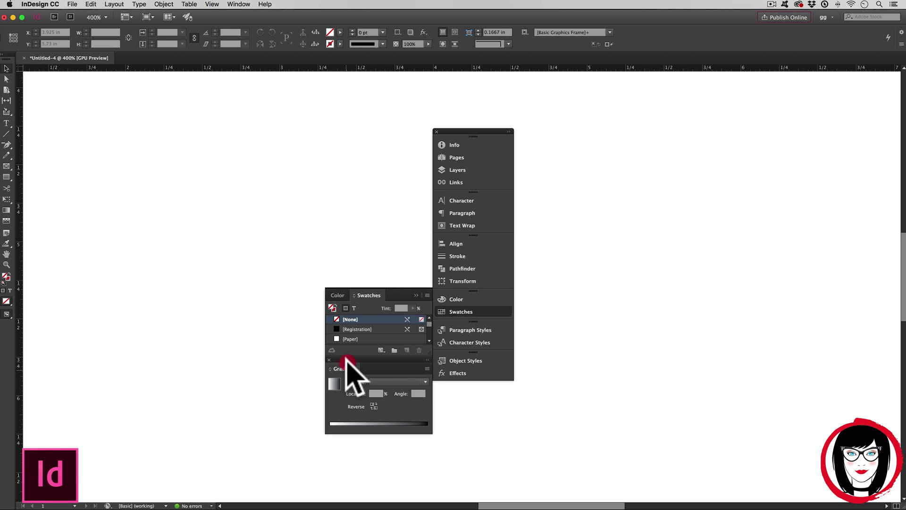
left_click_drag(348, 360, 395, 294)
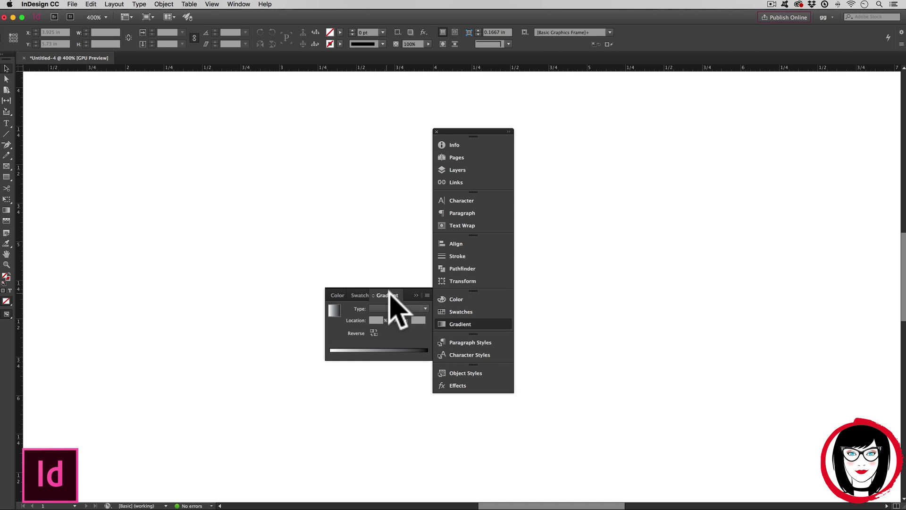
left_click(390, 295)
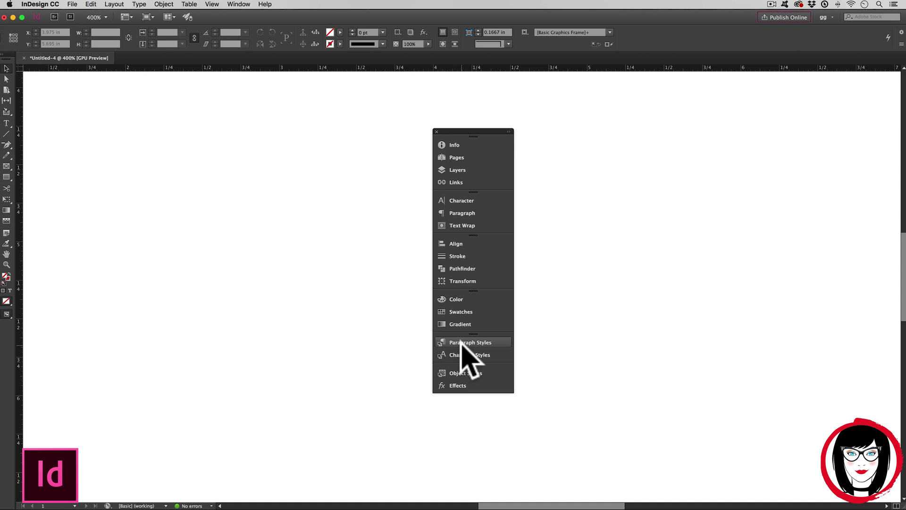
left_click(502, 343)
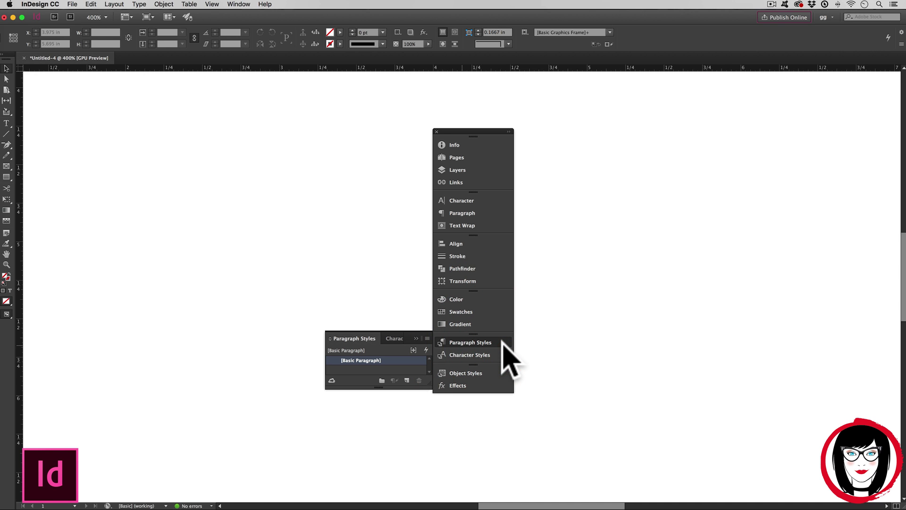
left_click(500, 355)
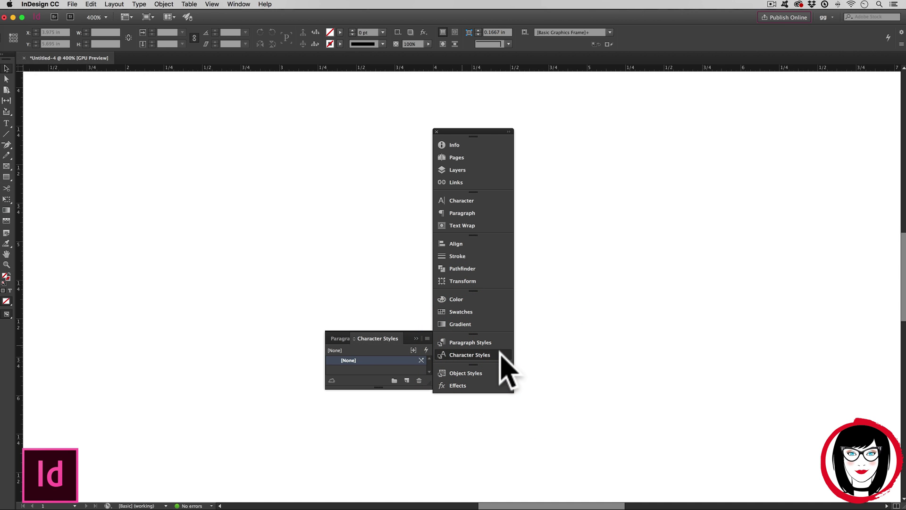
left_click(463, 373)
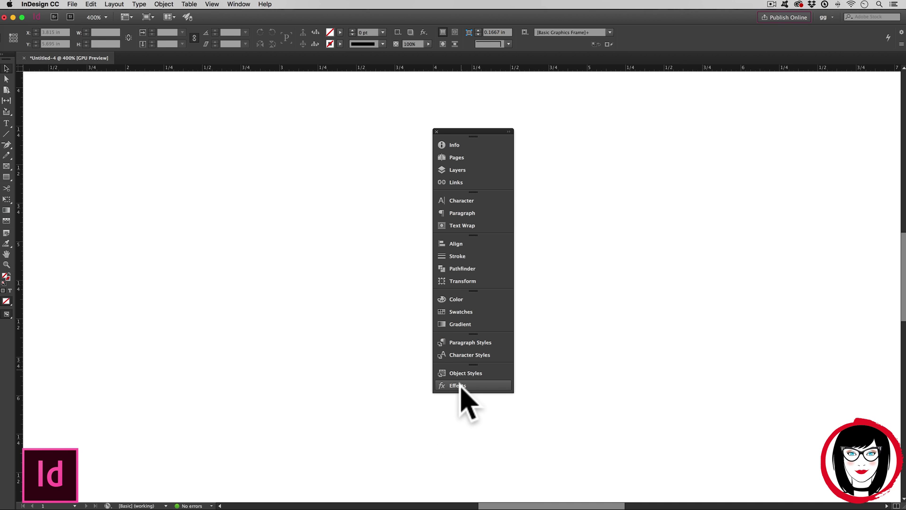
left_click(541, 409)
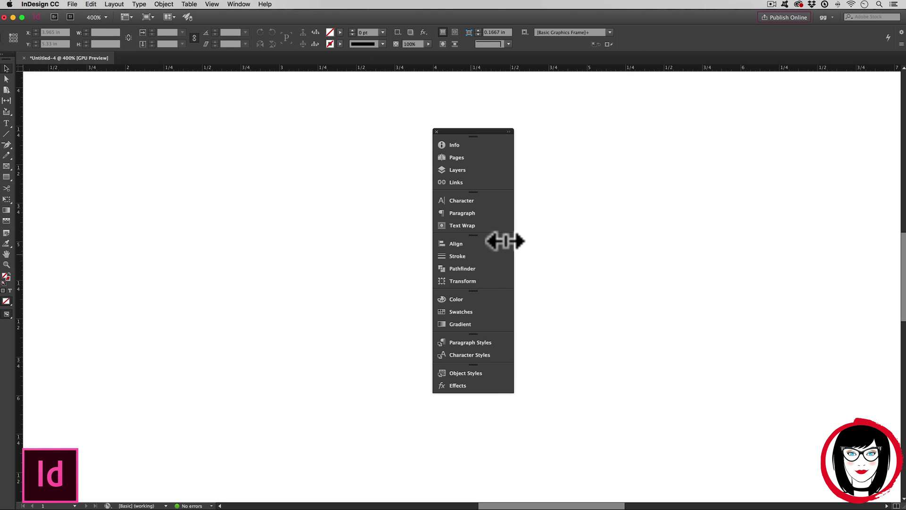
left_click_drag(506, 241, 451, 239)
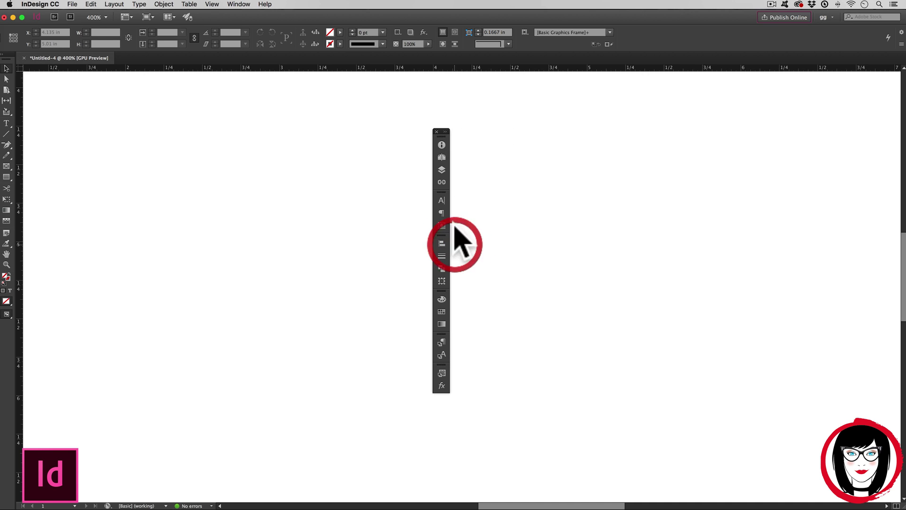
left_click(441, 182)
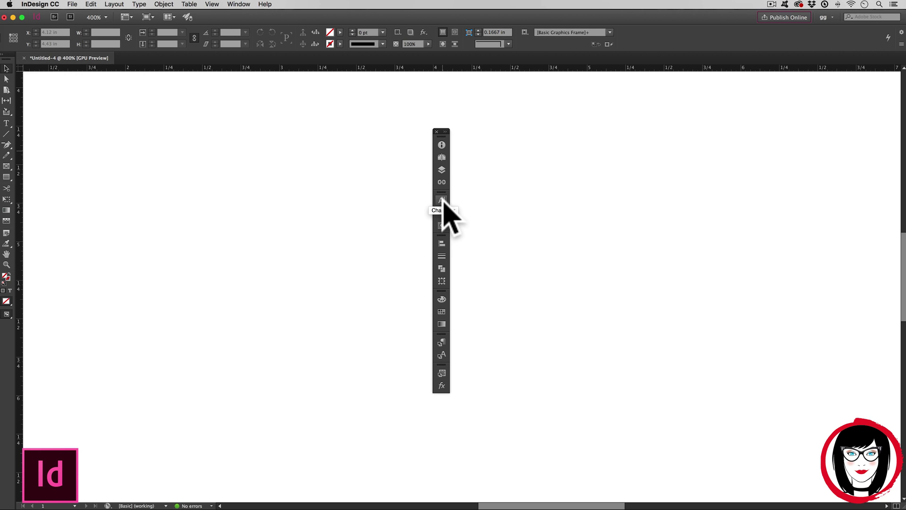
left_click(442, 194)
left_click_drag(442, 194, 499, 198)
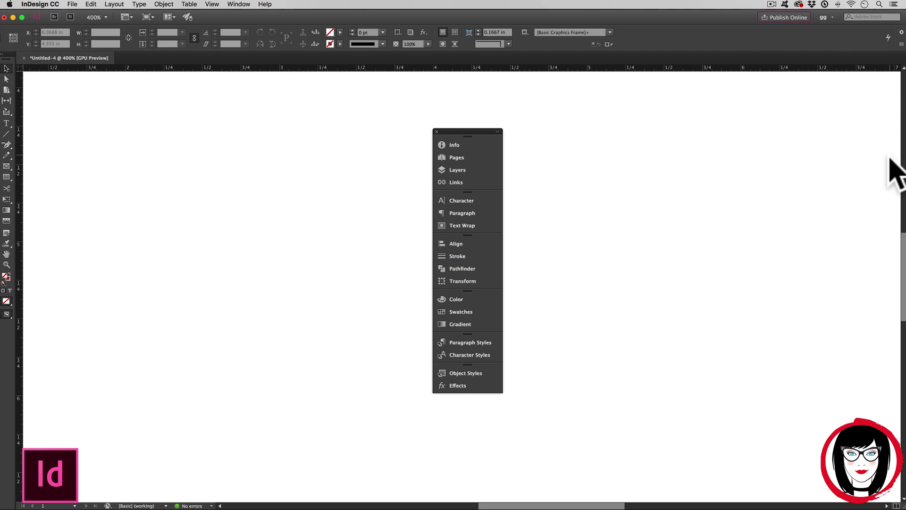
Attach the floating dock to the window's right edge, expand it, and collapse it back.
left_click_drag(465, 134, 902, 75)
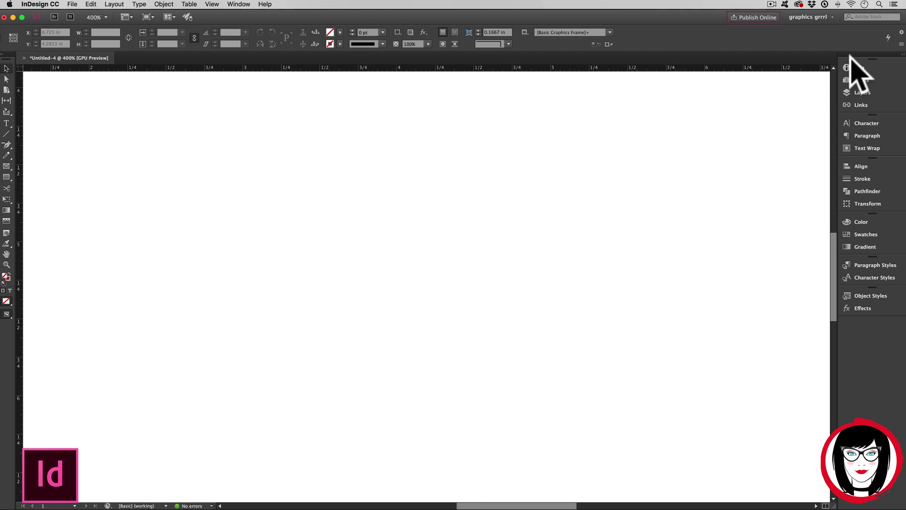
left_click(900, 58)
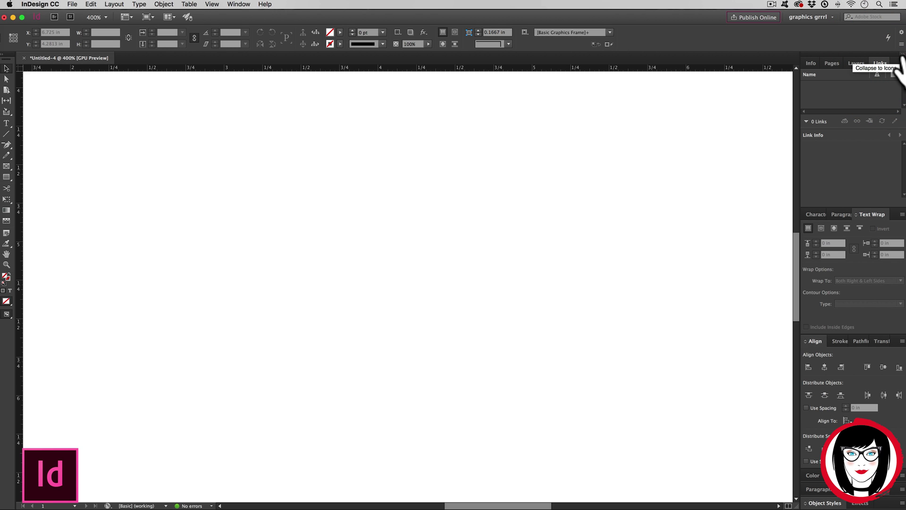
left_click(900, 58)
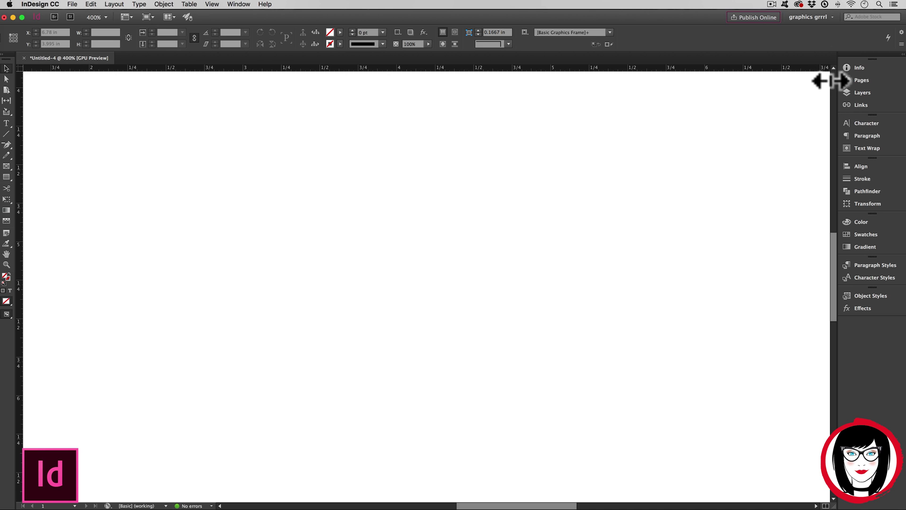
left_click_drag(831, 81, 884, 91)
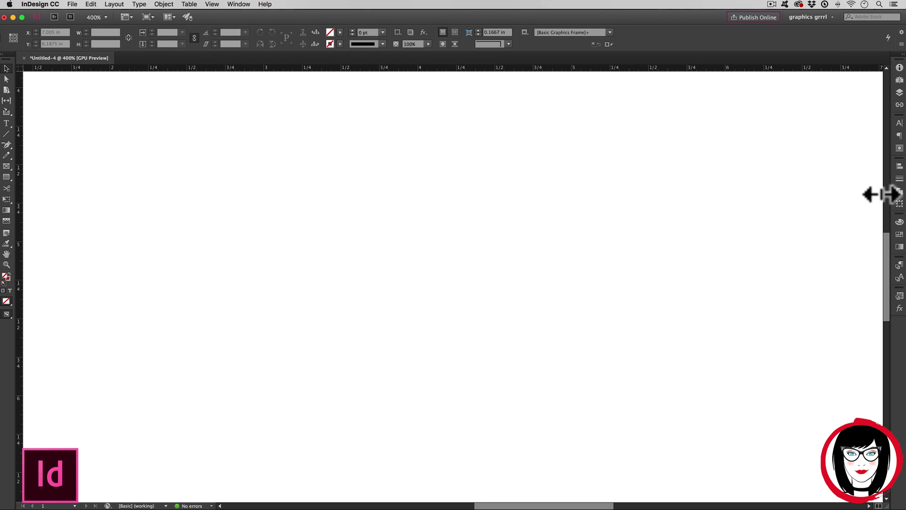
left_click_drag(885, 162, 838, 166)
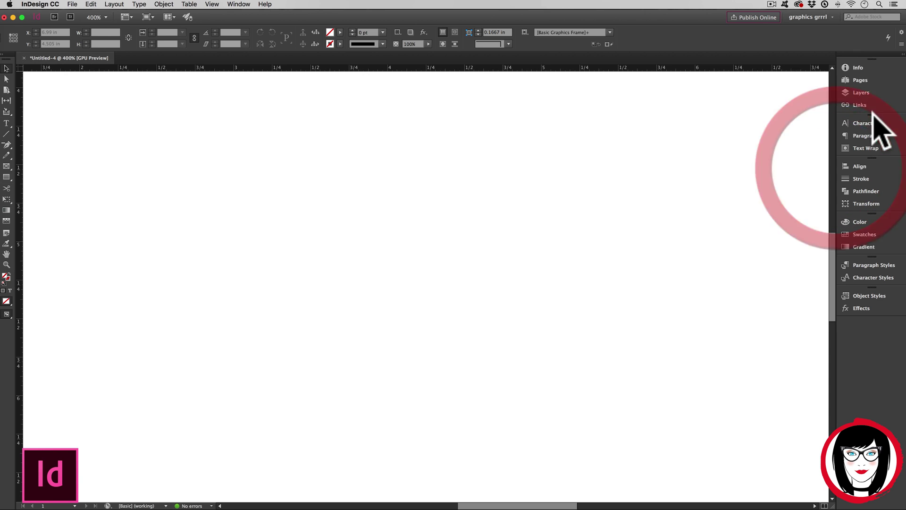